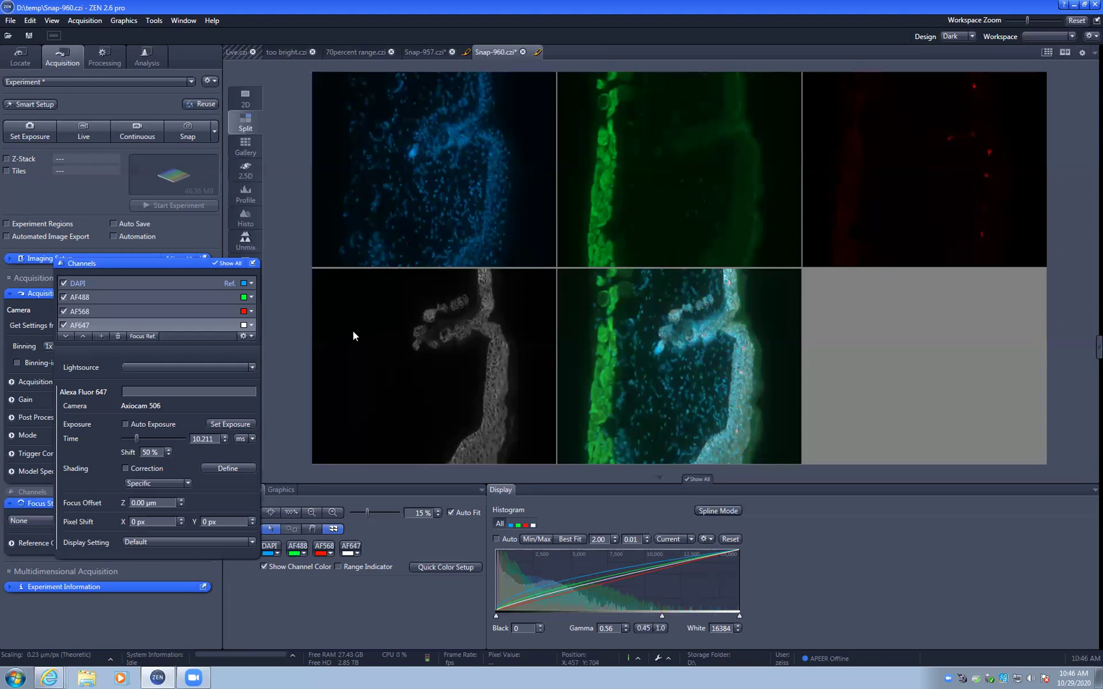
# Switch to the 'too bright.czi' image to inspect its saturated green channel and histogram
pyautogui.click(290, 53)
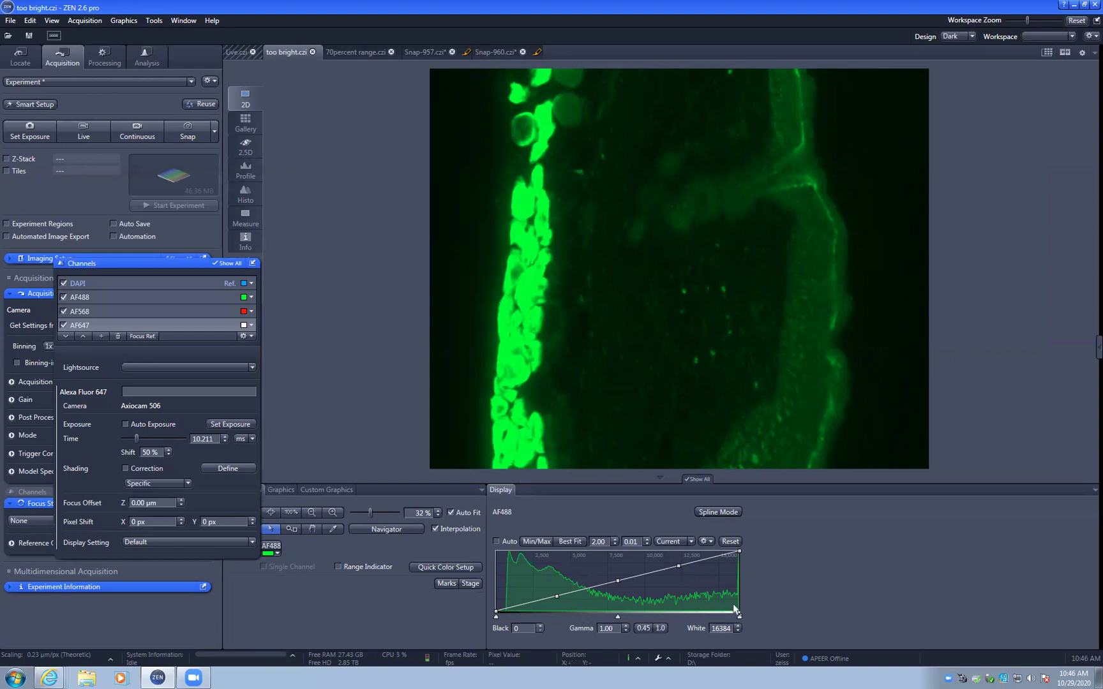
pyautogui.moveTo(739, 554)
# Inspect '70percent range.czi' at 100%, lower its white point to 2700, then compare with 'too bright.czi'
pyautogui.click(338, 51)
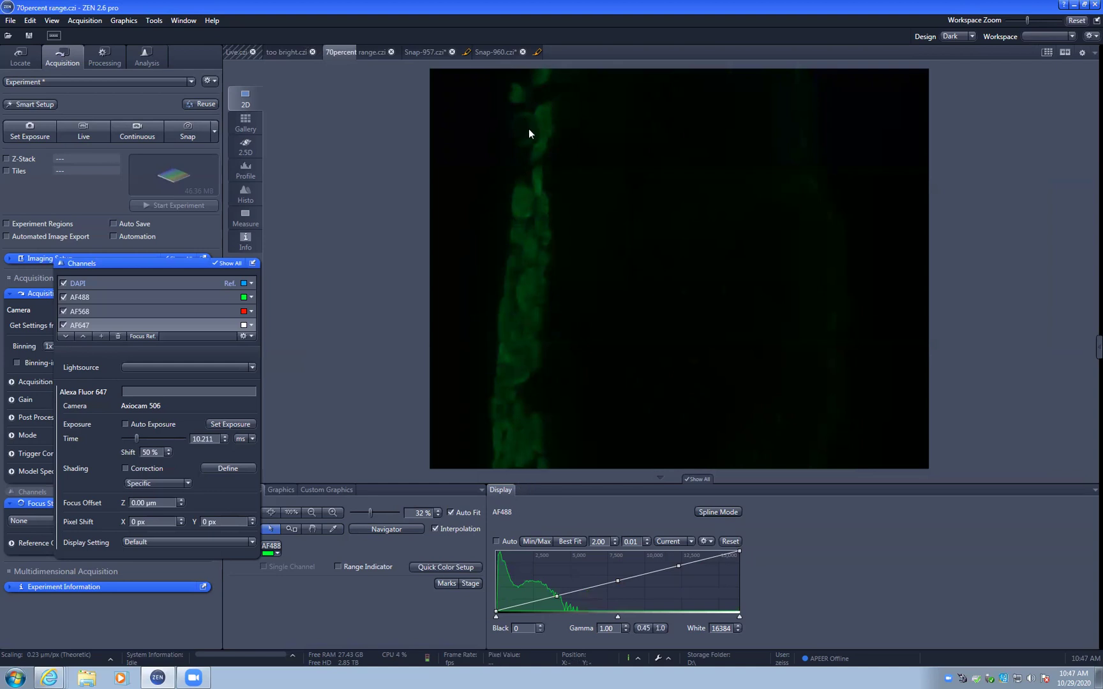
pyautogui.click(291, 512)
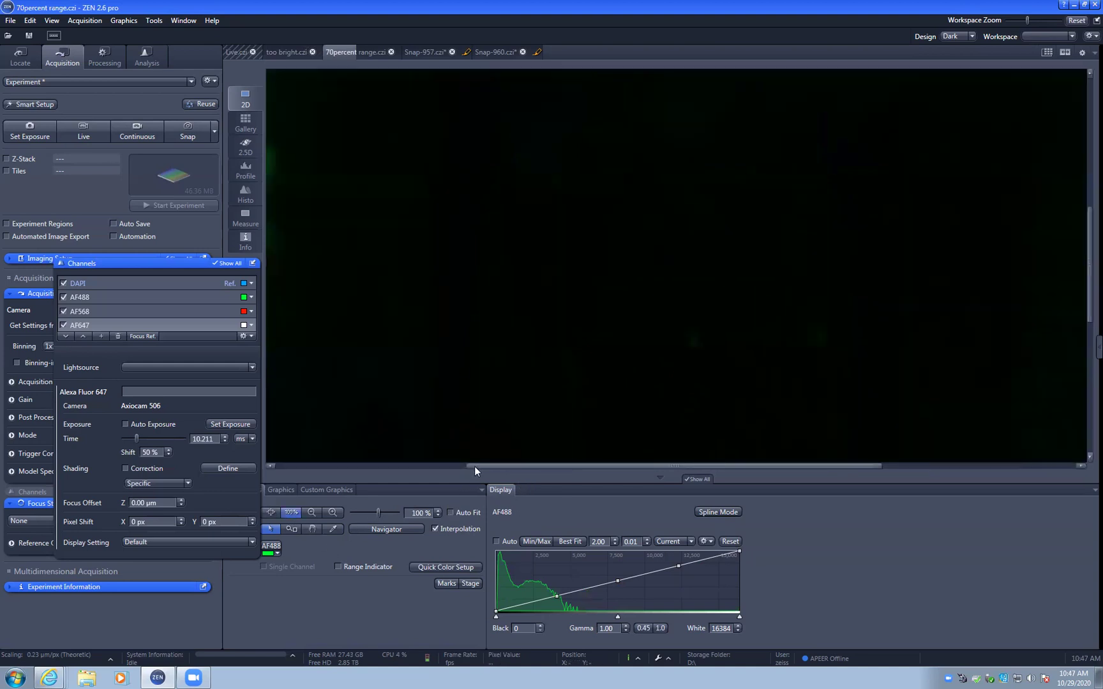
pyautogui.moveTo(474, 466); pyautogui.dragTo(324, 465)
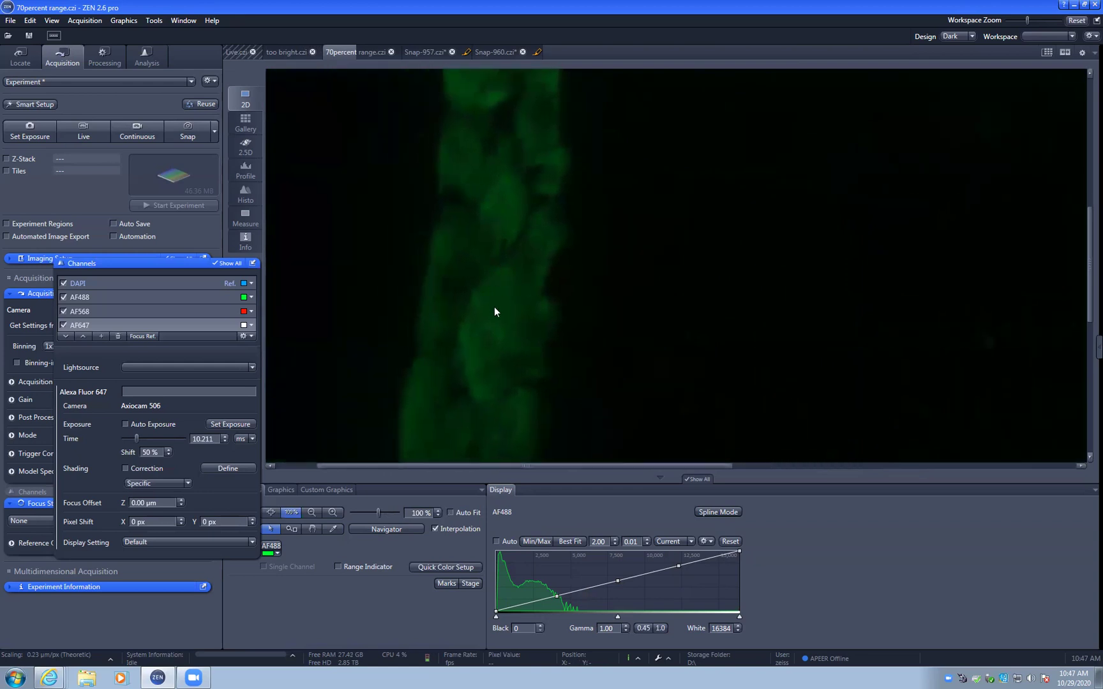
pyautogui.moveTo(512, 465); pyautogui.dragTo(707, 465)
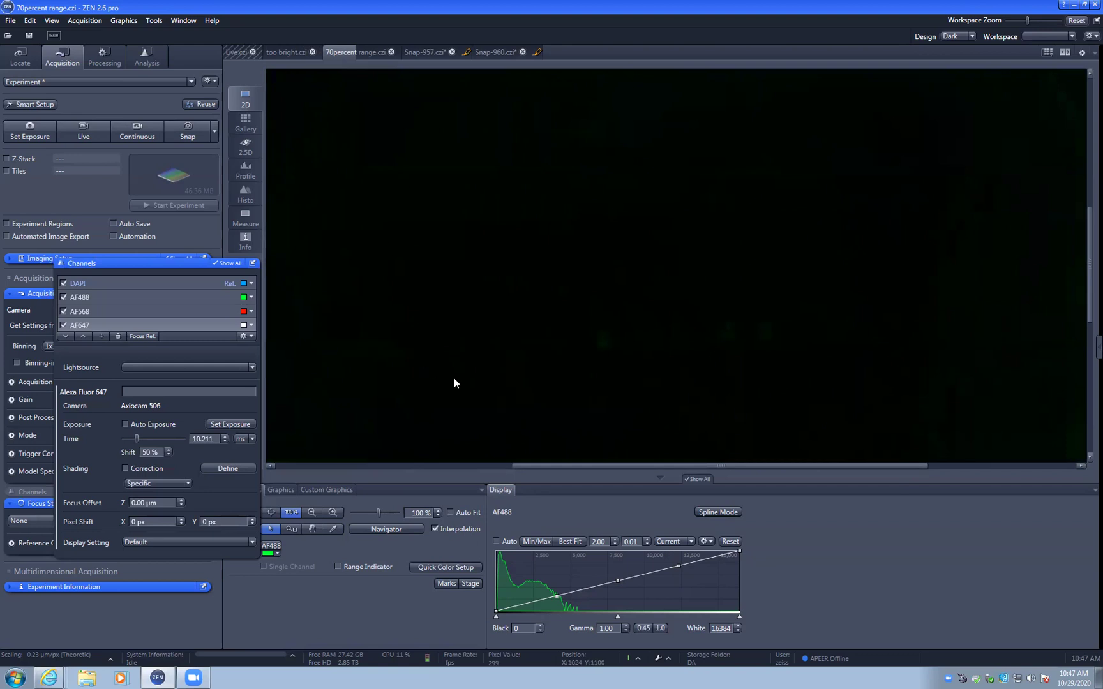
pyautogui.click(272, 512)
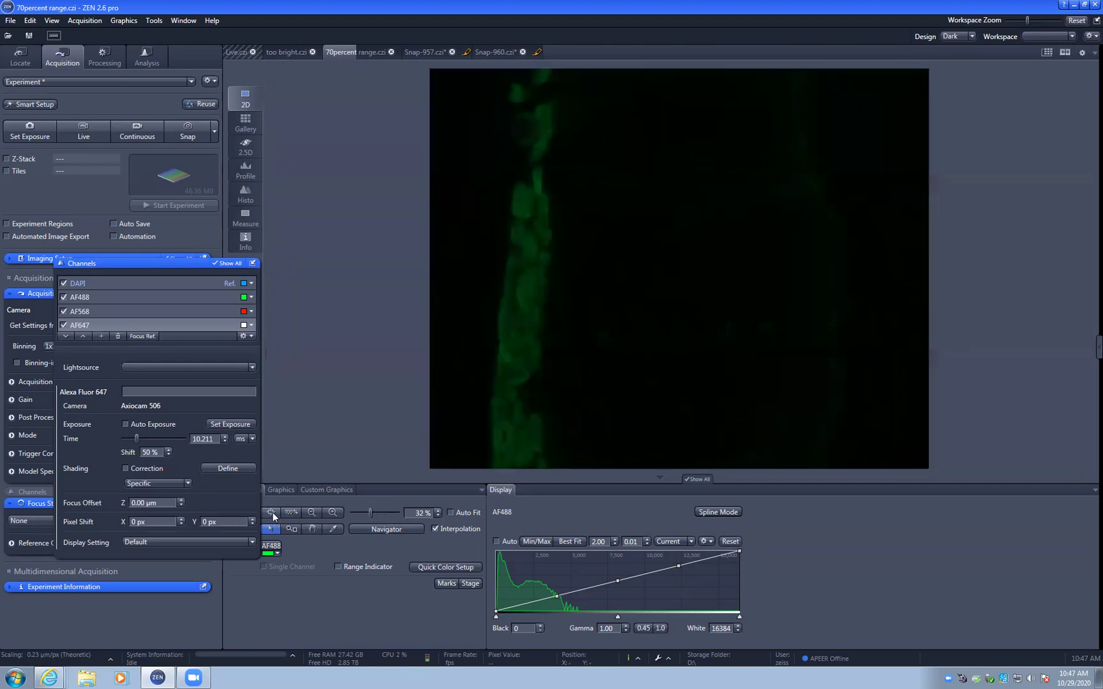
pyautogui.moveTo(735, 550); pyautogui.dragTo(538, 536)
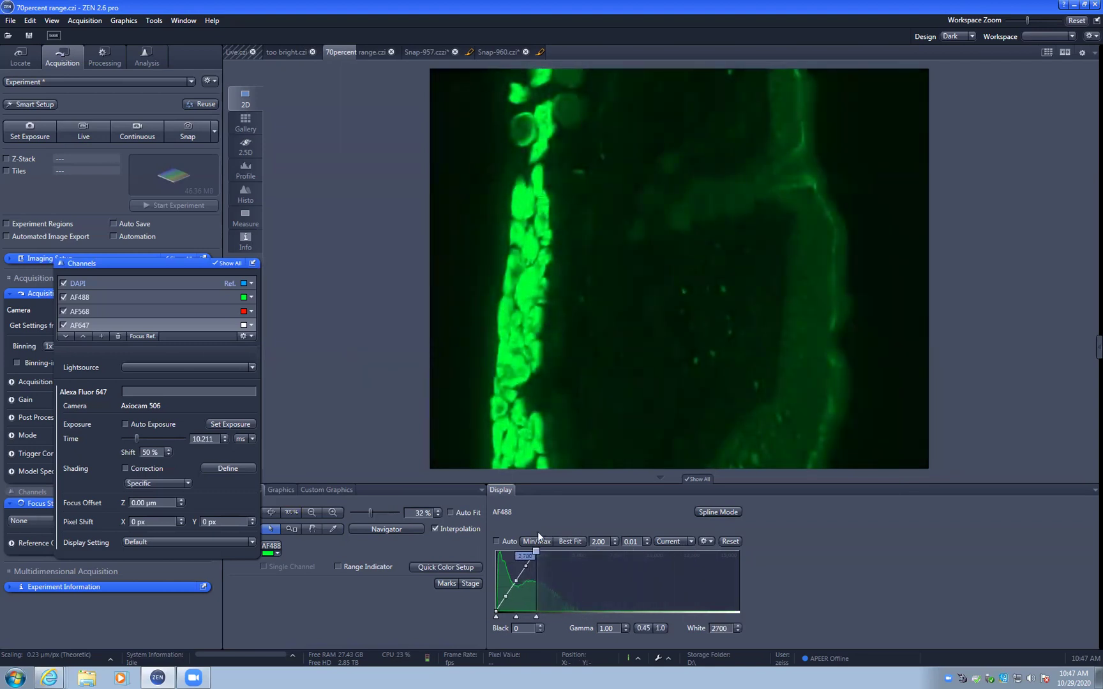
pyautogui.click(270, 53)
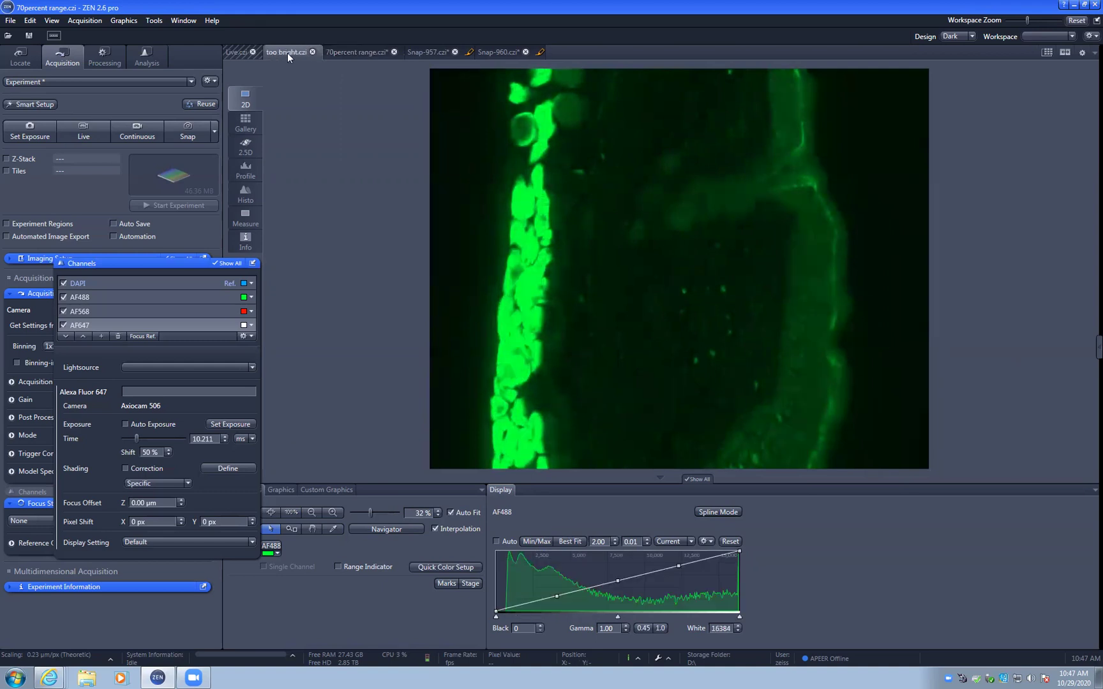
# Return to '70percent range.czi' and check its White value in the Display histogram
pyautogui.click(332, 53)
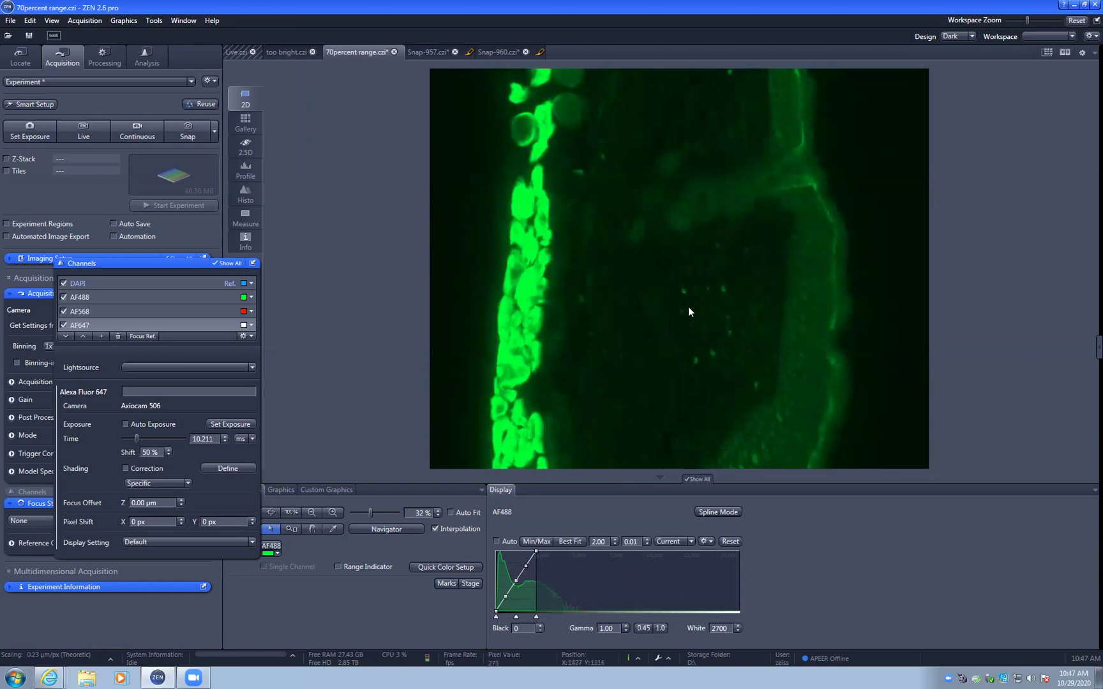
pyautogui.moveTo(538, 554)
# Restore the AF488 white point to 16384, then set gamma 0.46 and black point 155
pyautogui.moveTo(537, 551); pyautogui.dragTo(753, 546)
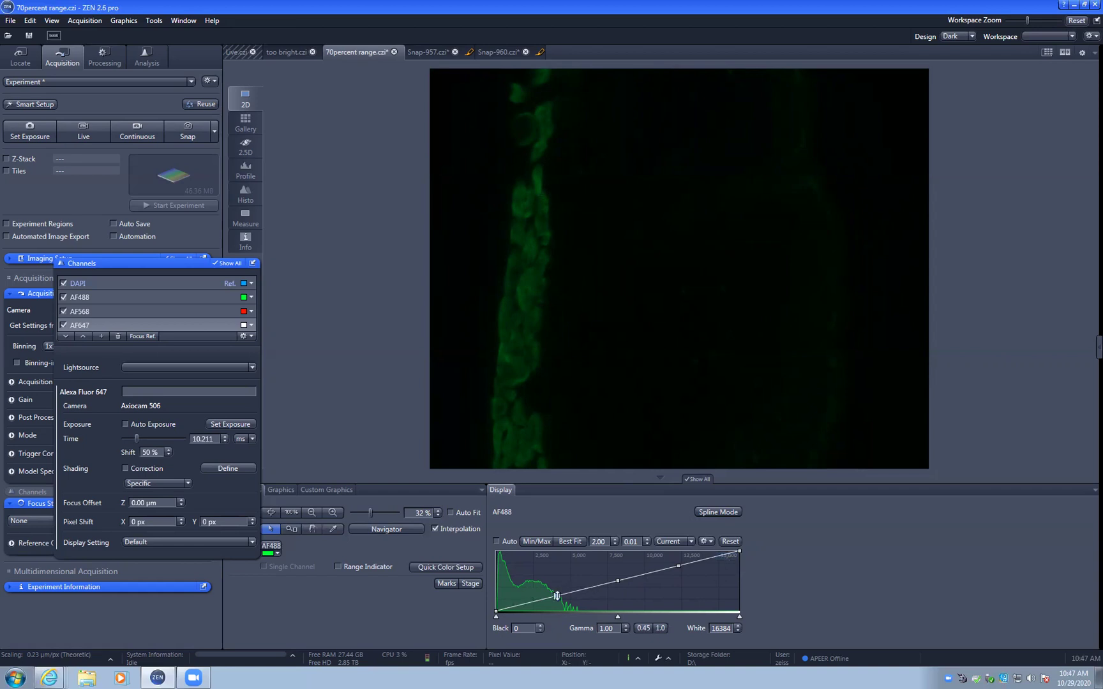
pyautogui.moveTo(556, 596); pyautogui.dragTo(555, 578)
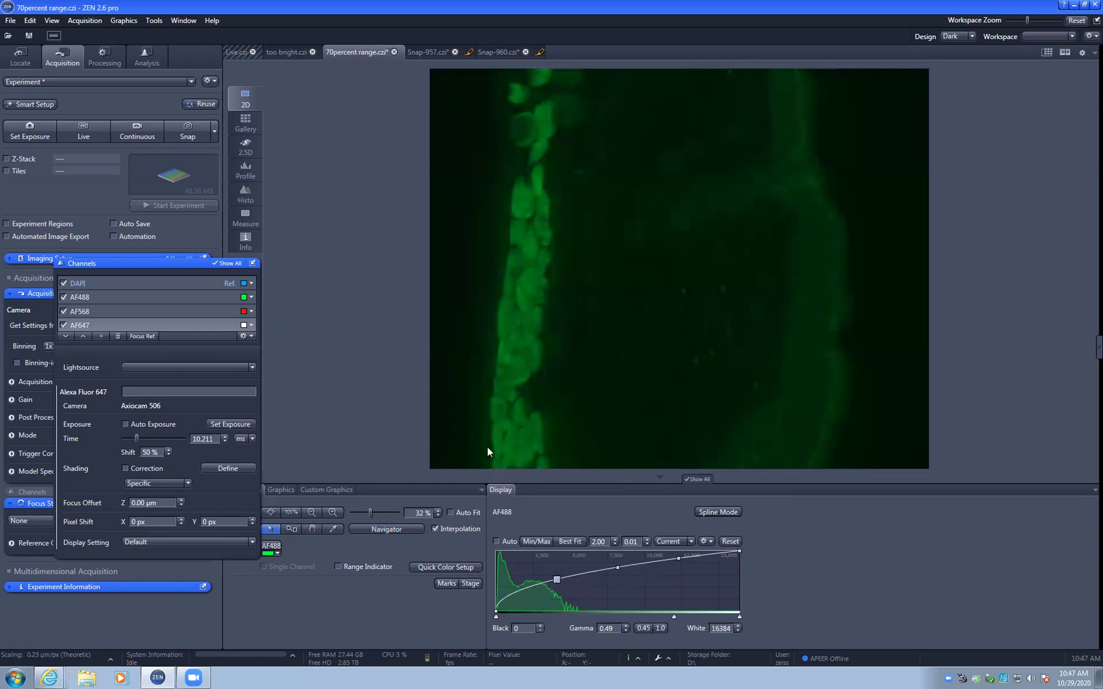
pyautogui.moveTo(497, 616)
pyautogui.moveTo(497, 616); pyautogui.dragTo(499, 618)
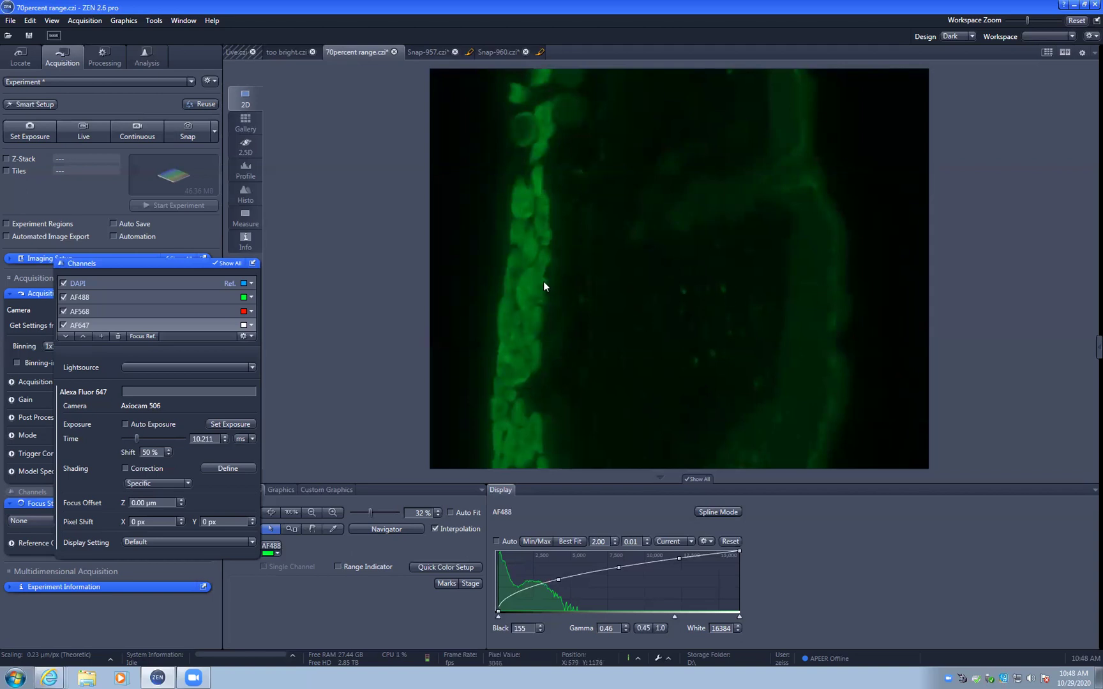
# Start a live view of the AF488 channel and lengthen its exposure to 70 ms
pyautogui.click(81, 299)
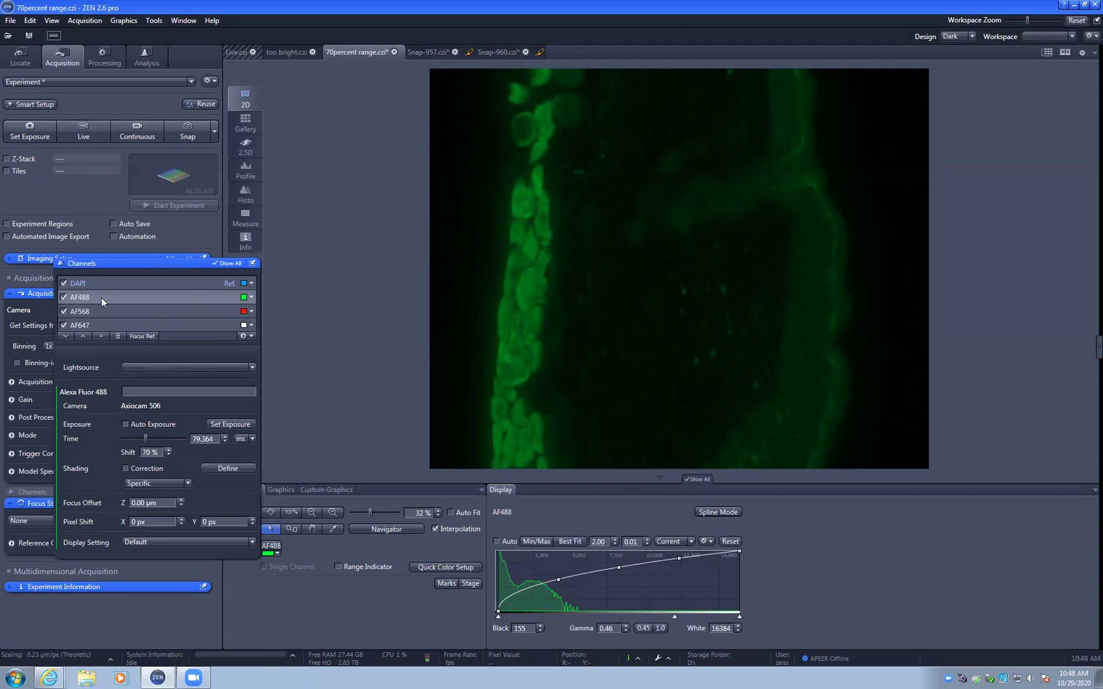
pyautogui.click(94, 137)
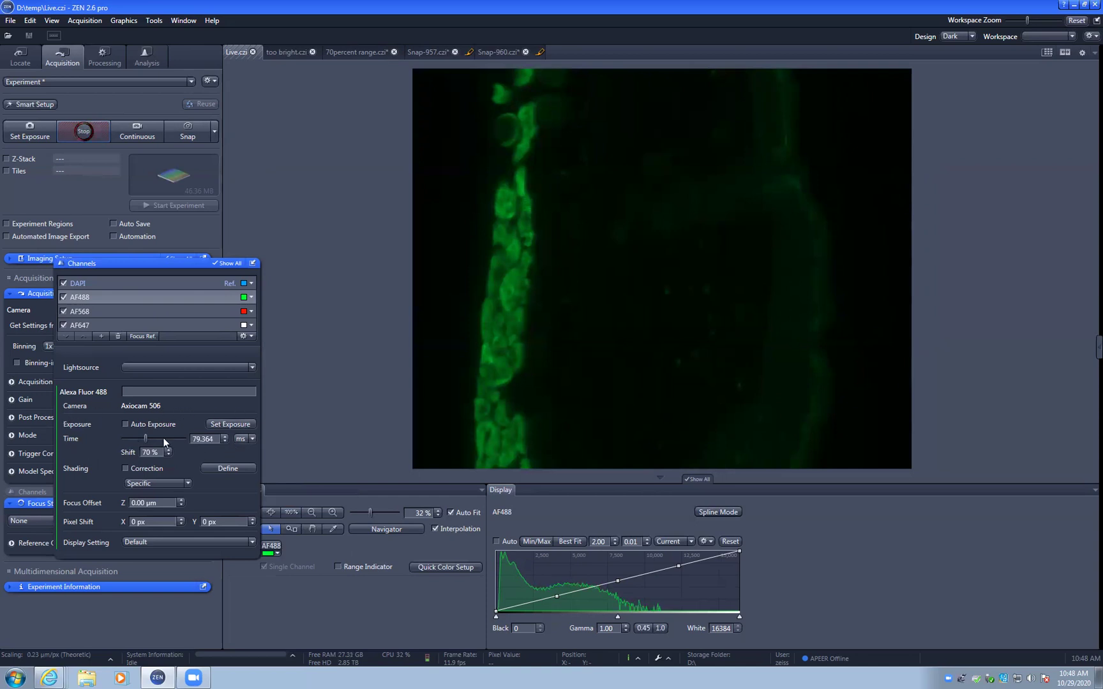
pyautogui.moveTo(145, 438)
pyautogui.mouseDown()
pyautogui.moveTo(162, 436)
pyautogui.moveTo(145, 439)
pyautogui.mouseUp()
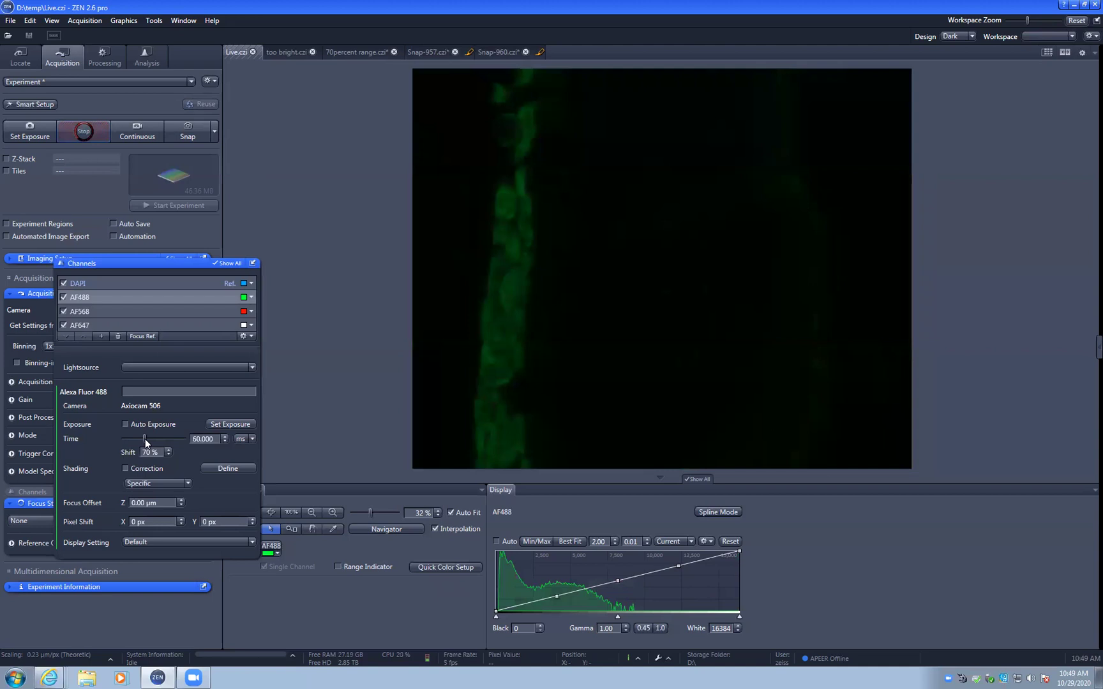
# Turn on the Range Indicator and tune AF488 exposure to 110 ms until no red pixels remain
pyautogui.click(339, 566)
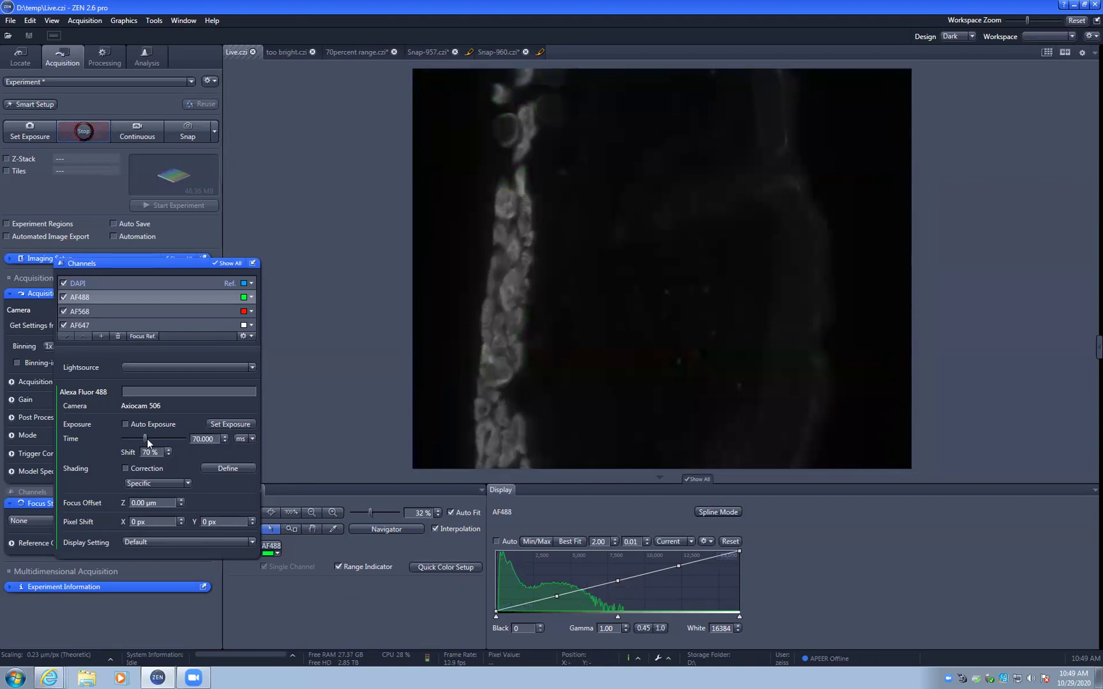
pyautogui.moveTo(146, 440); pyautogui.dragTo(152, 439)
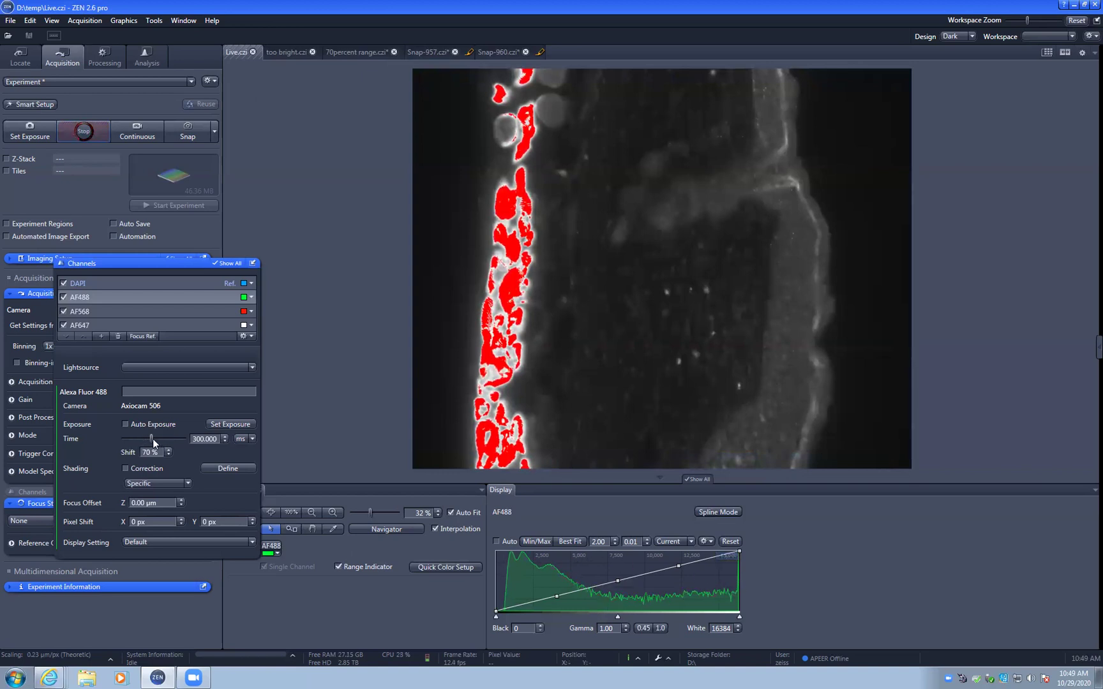
pyautogui.moveTo(152, 438); pyautogui.dragTo(147, 438)
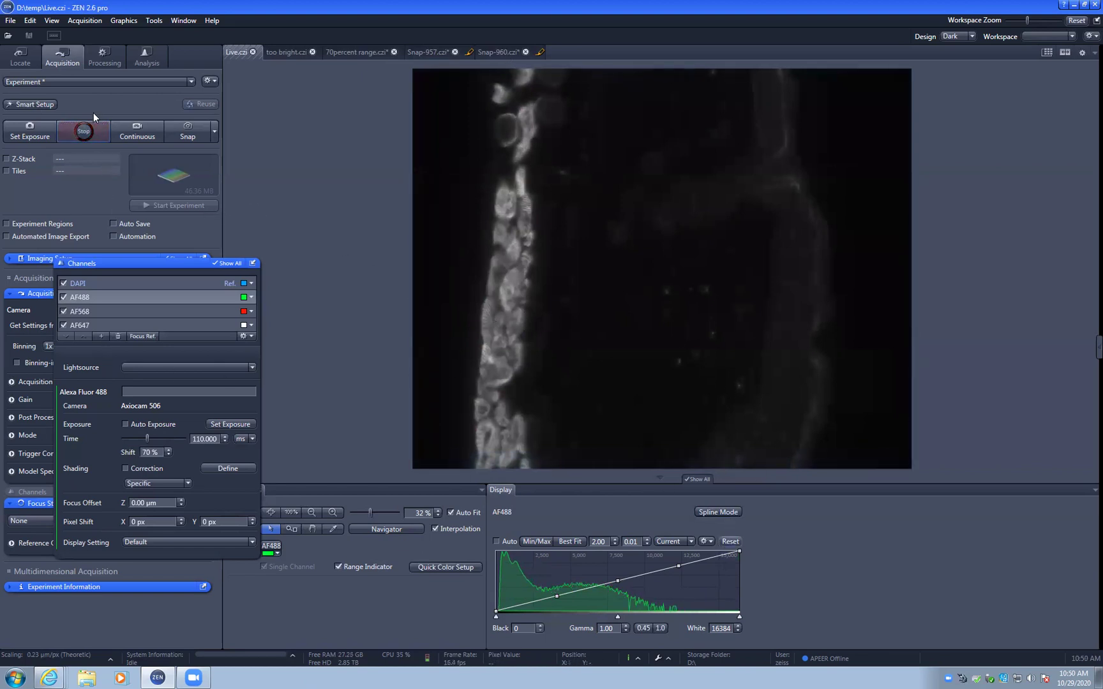
# Stop the live AF488 camera view
pyautogui.click(98, 141)
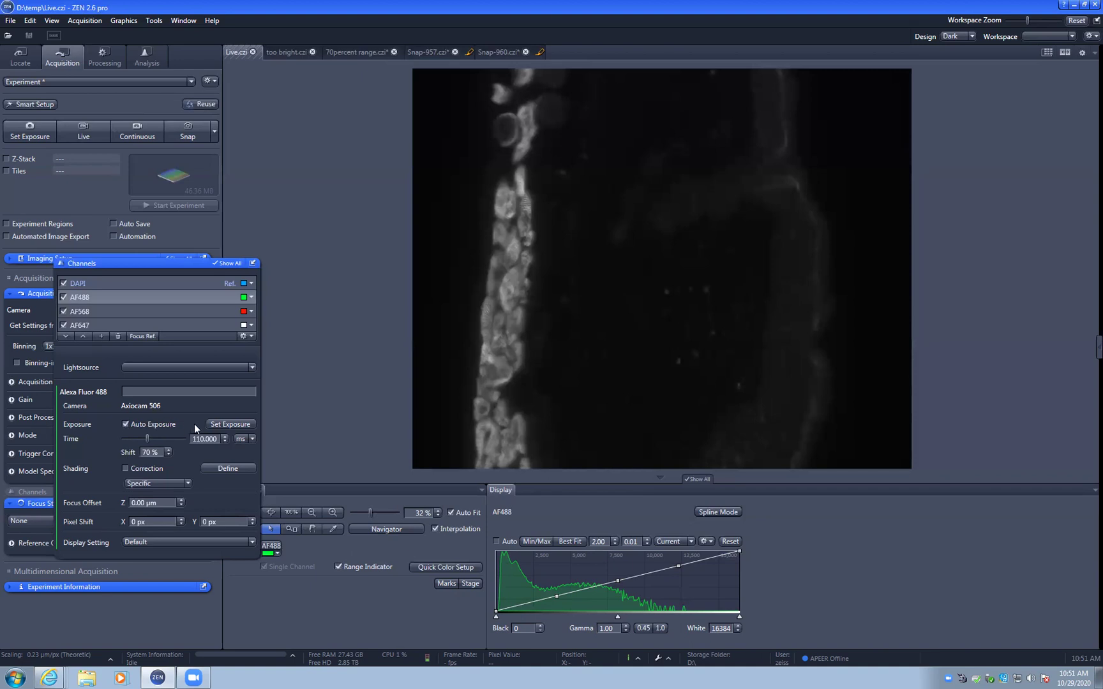
# Calculate a 99.105 ms AF488 exposure, disable AF647 and DAPI, and snap Snap-961.czi for a saturation check
pyautogui.click(218, 423)
pyautogui.click(63, 325)
pyautogui.click(63, 283)
pyautogui.click(199, 141)
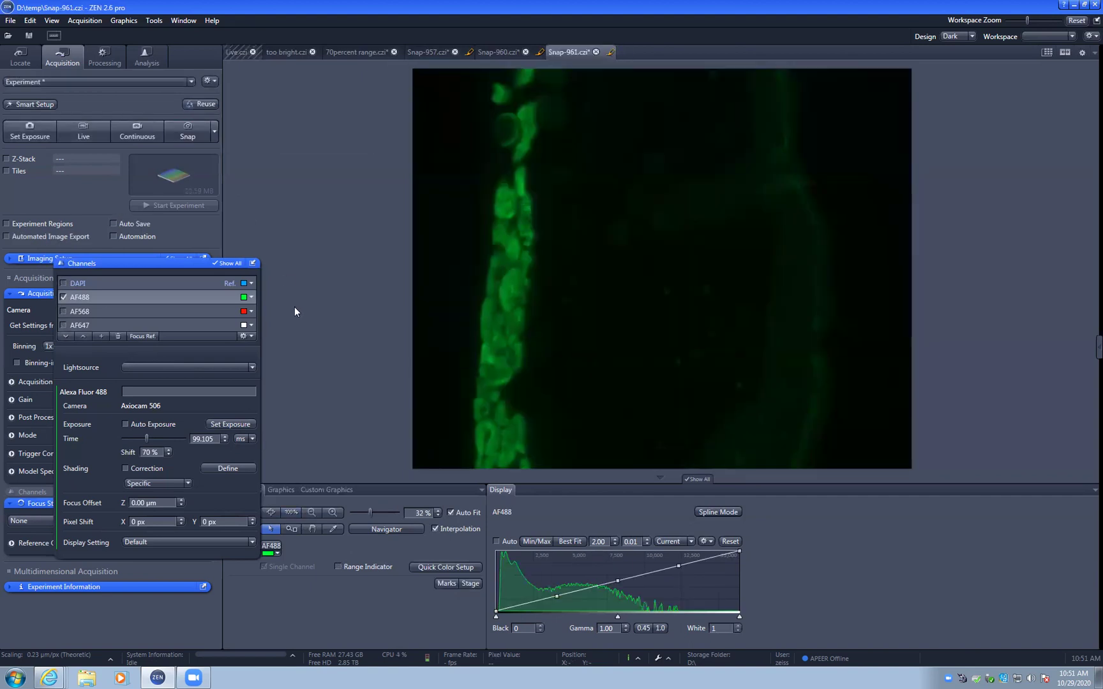
pyautogui.click(367, 568)
pyautogui.click(367, 568)
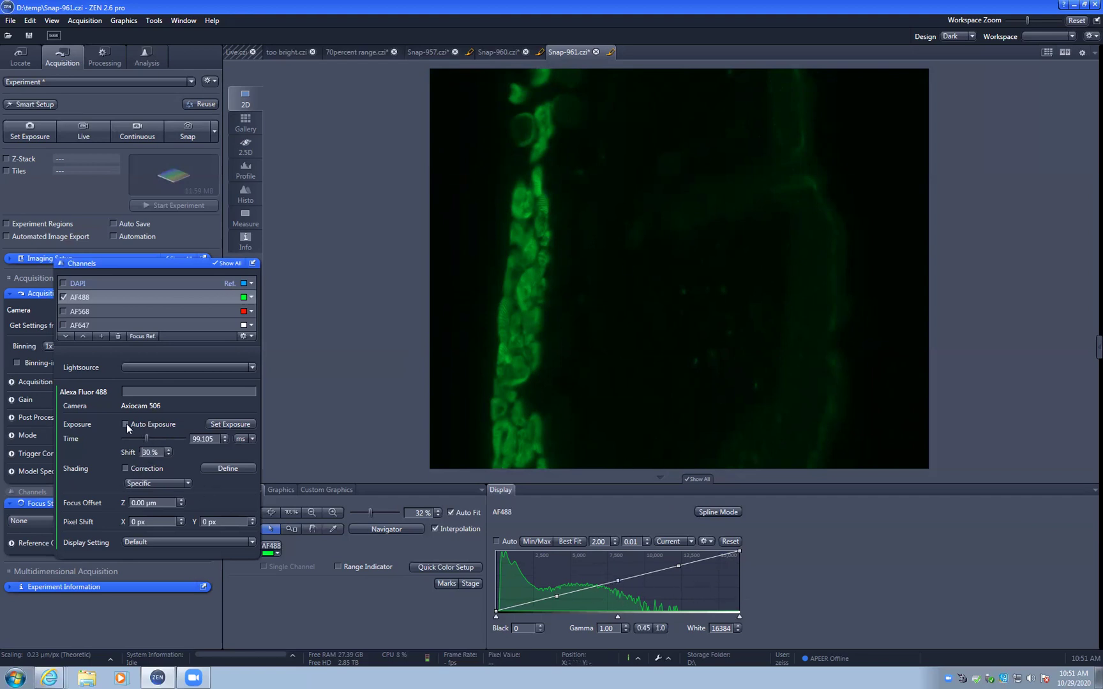
# Snap Snap-962.czi at 42.468 ms, brighten its display with white point and curve, then restore white to 16384
pyautogui.click(225, 424)
pyautogui.click(204, 131)
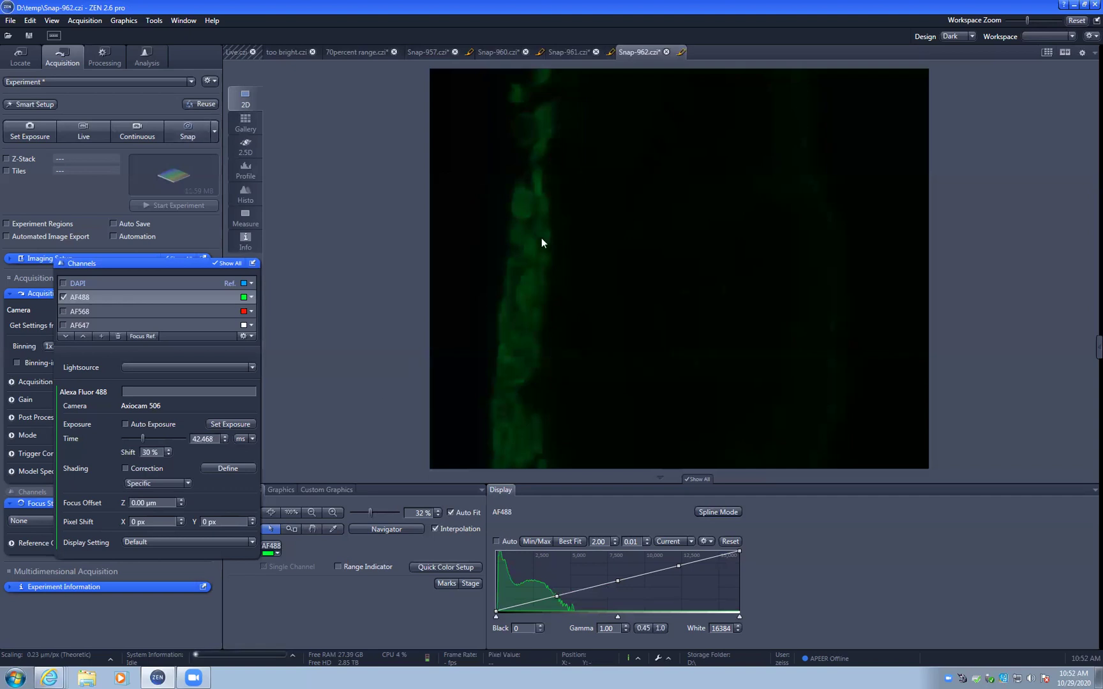
pyautogui.moveTo(739, 550); pyautogui.dragTo(573, 550)
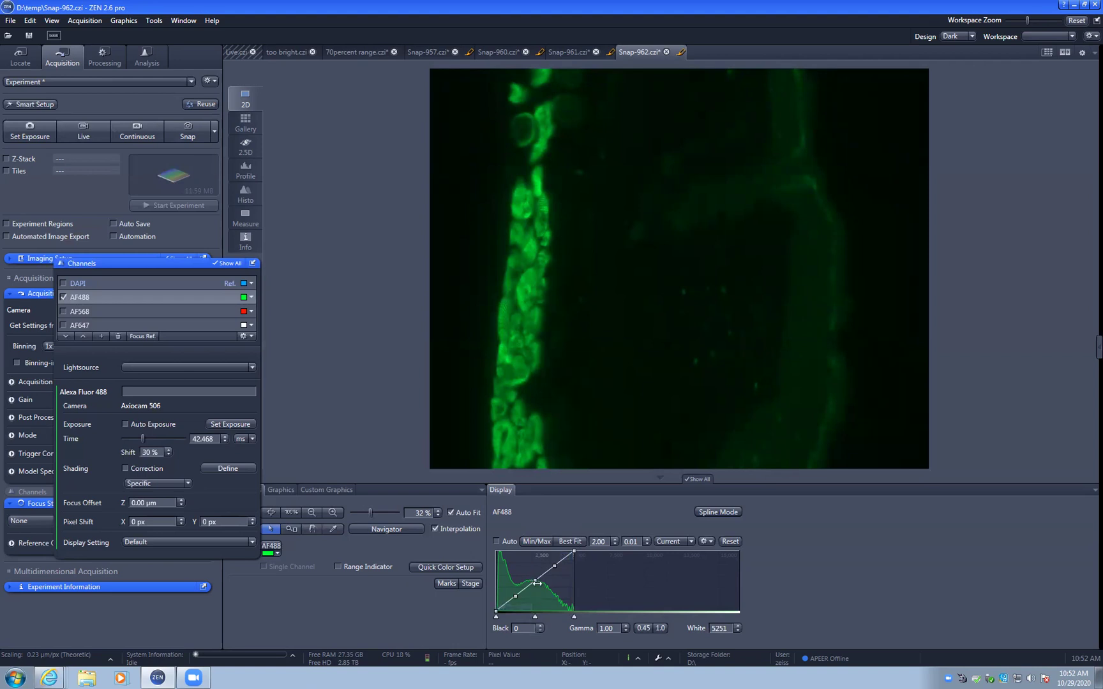
pyautogui.moveTo(516, 596); pyautogui.dragTo(516, 589)
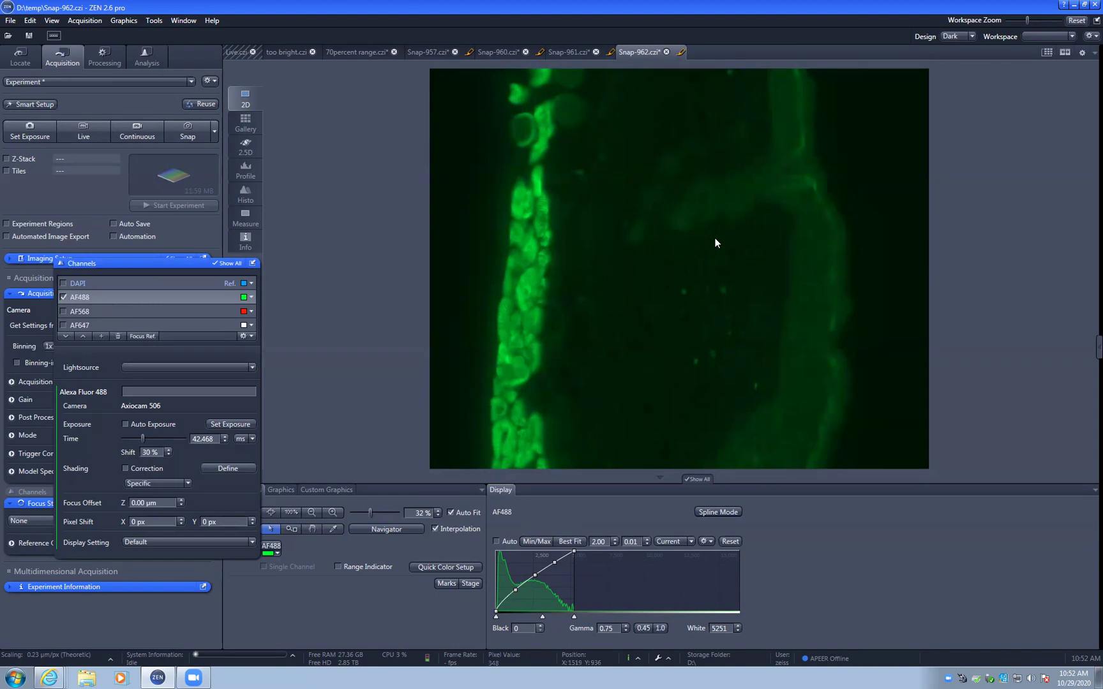
pyautogui.moveTo(574, 552); pyautogui.dragTo(733, 544)
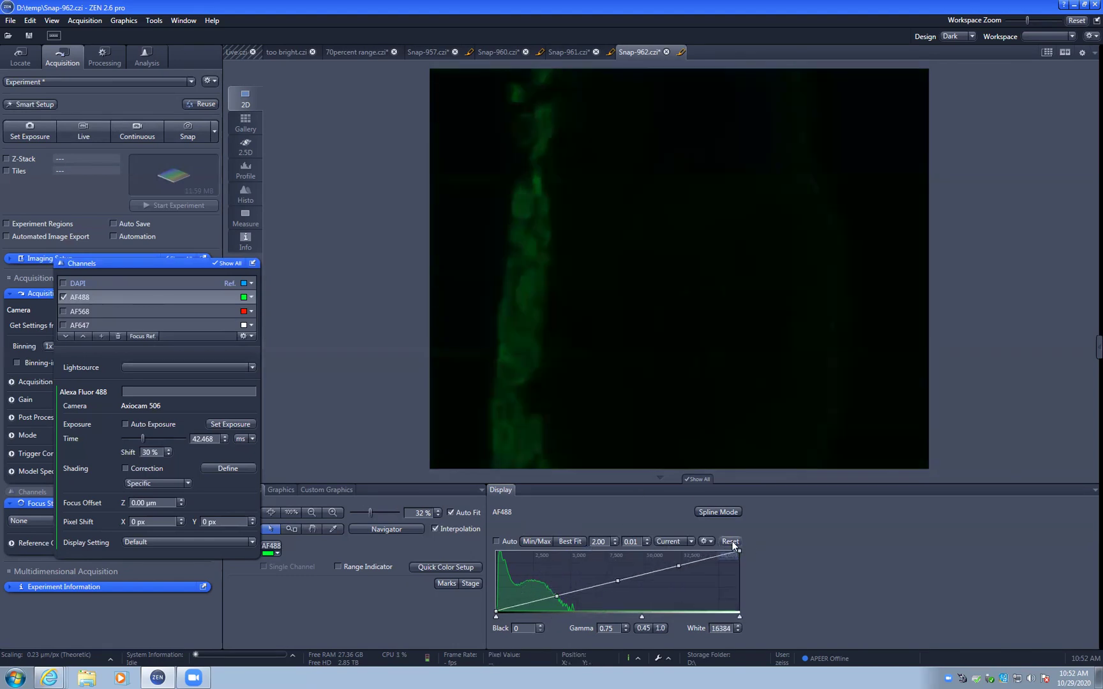
# Reset the Snap-962.czi display so gamma returns to 1.00
pyautogui.click(724, 541)
# Enable DAPI, auto-set its exposure, take a brief live view, and lower the white point to 4053
pyautogui.click(174, 284)
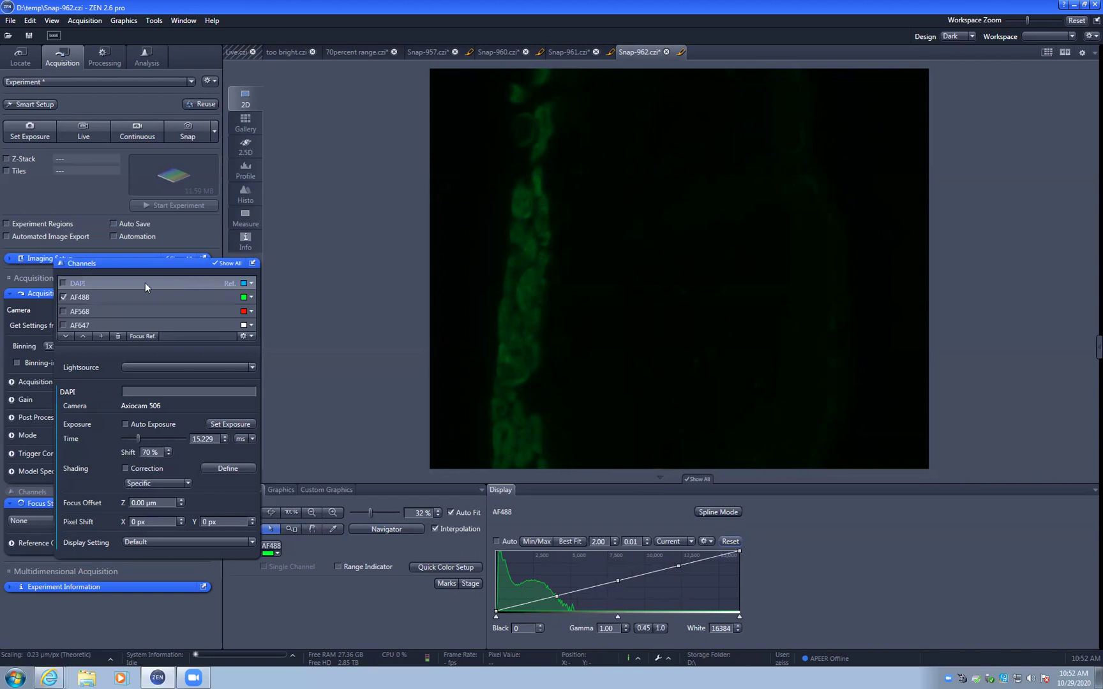
pyautogui.click(63, 283)
pyautogui.click(228, 424)
pyautogui.click(91, 132)
pyautogui.click(91, 131)
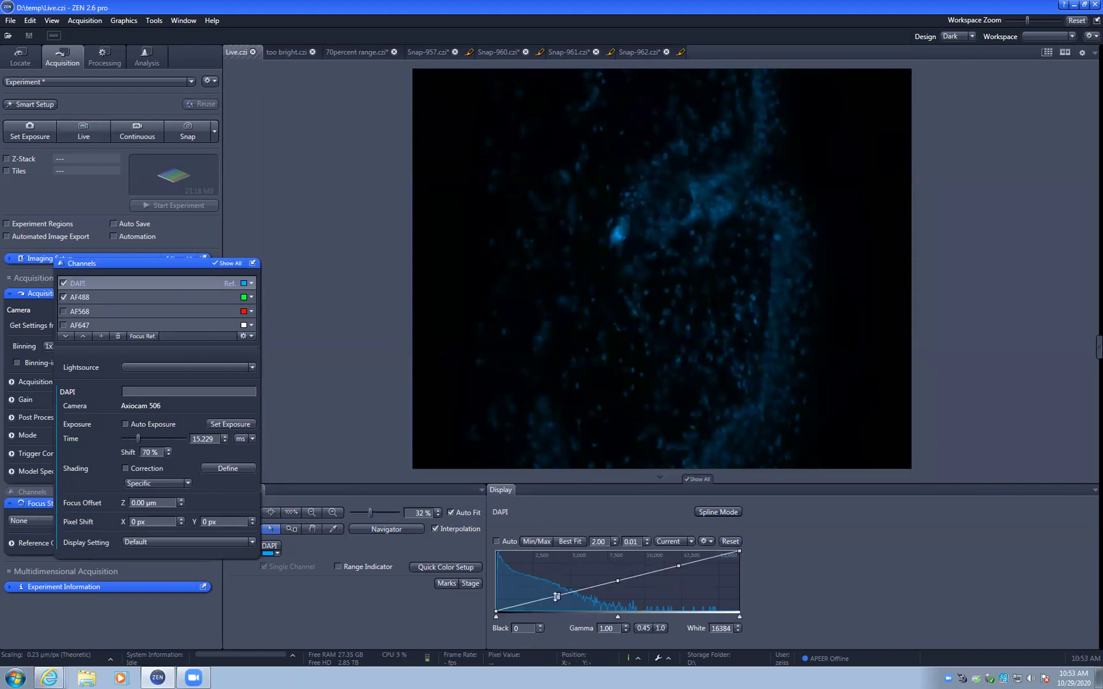
pyautogui.moveTo(738, 552)
pyautogui.moveTo(738, 553); pyautogui.dragTo(555, 531)
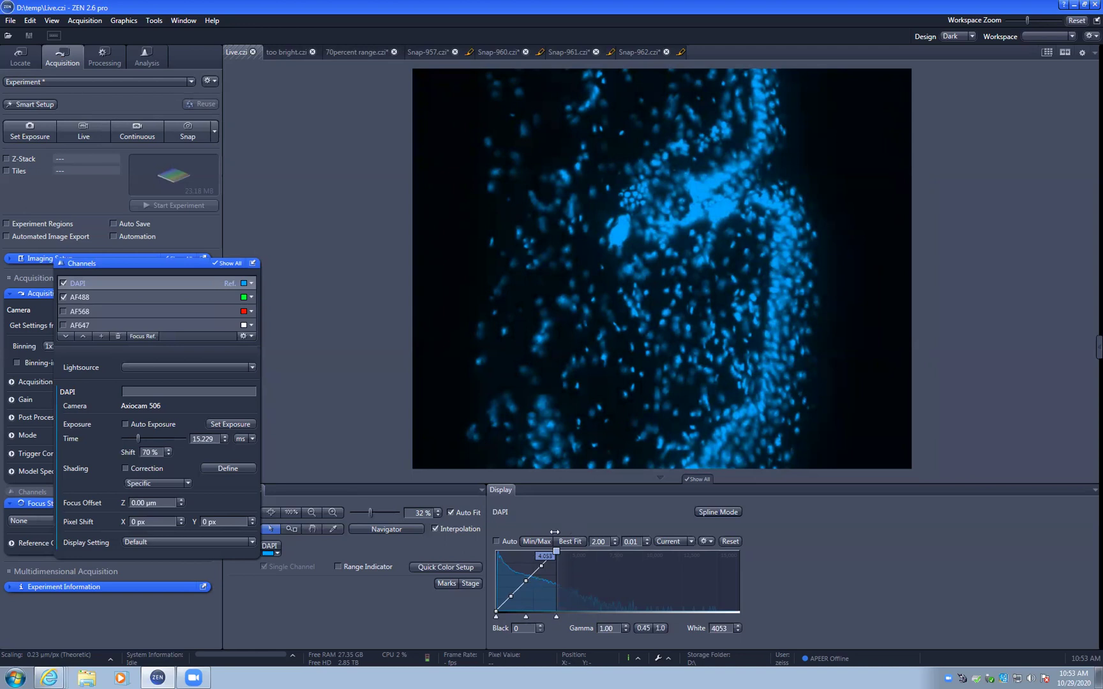
# Return the DAPI white point to 16384 and turn on the Range Indicator's grayscale saturation view
pyautogui.moveTo(555, 531); pyautogui.dragTo(739, 552)
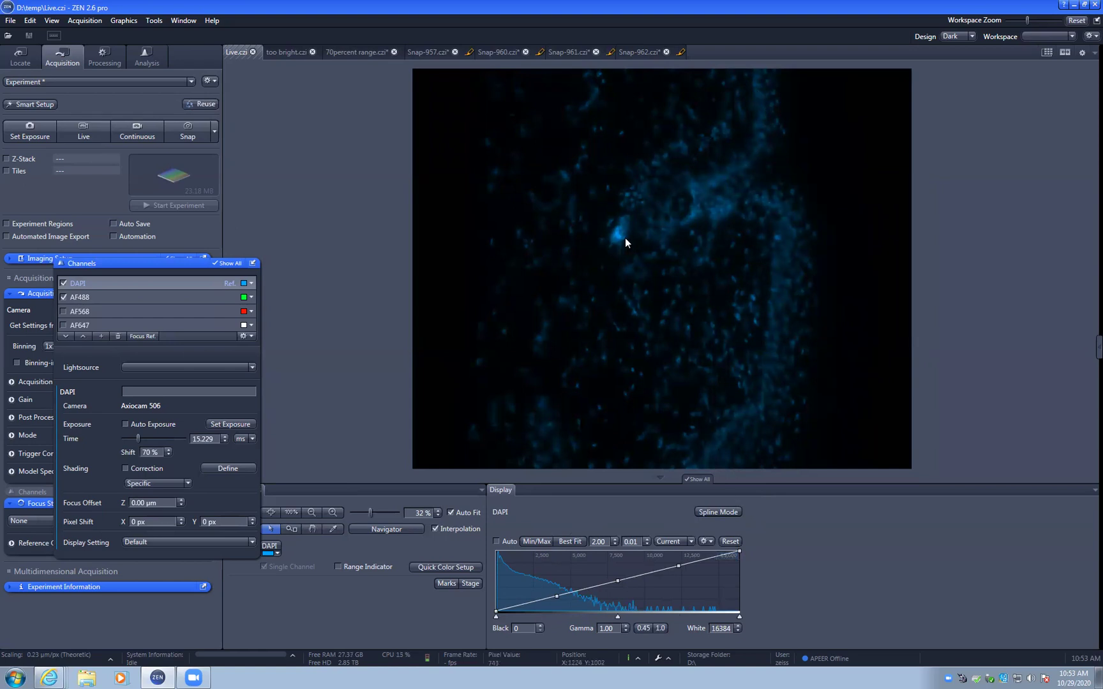
pyautogui.click(365, 566)
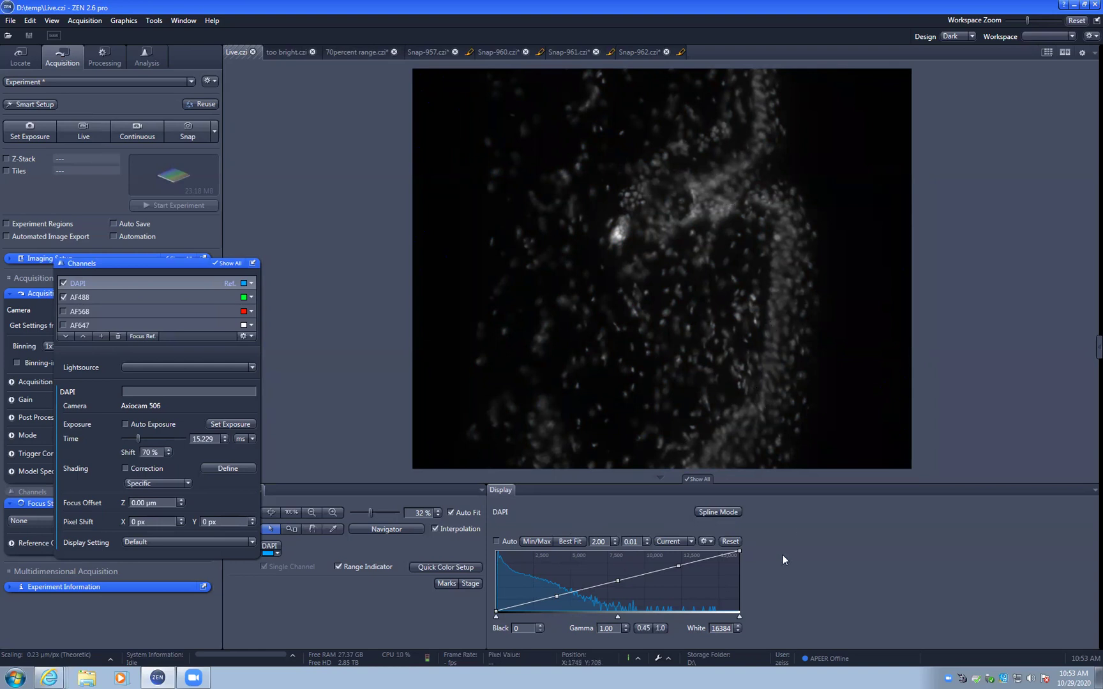
# Test DAPI saturation by lowering the white point, reset the display curve, and switch on AF568
pyautogui.moveTo(739, 551); pyautogui.dragTo(543, 542)
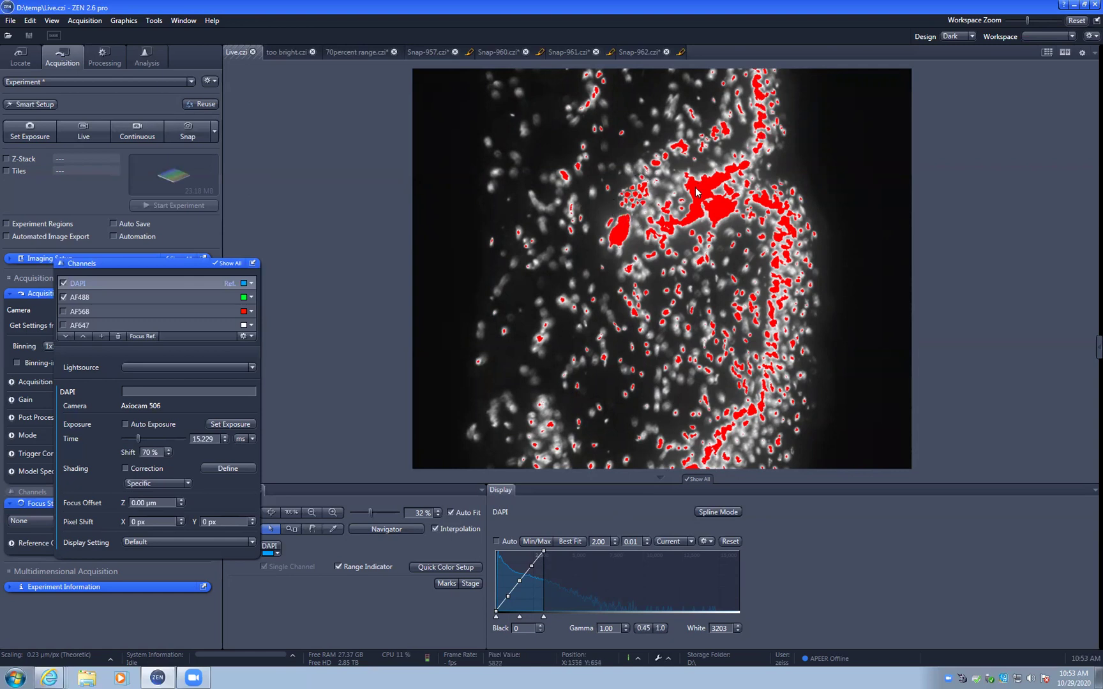
pyautogui.moveTo(543, 551); pyautogui.dragTo(532, 552)
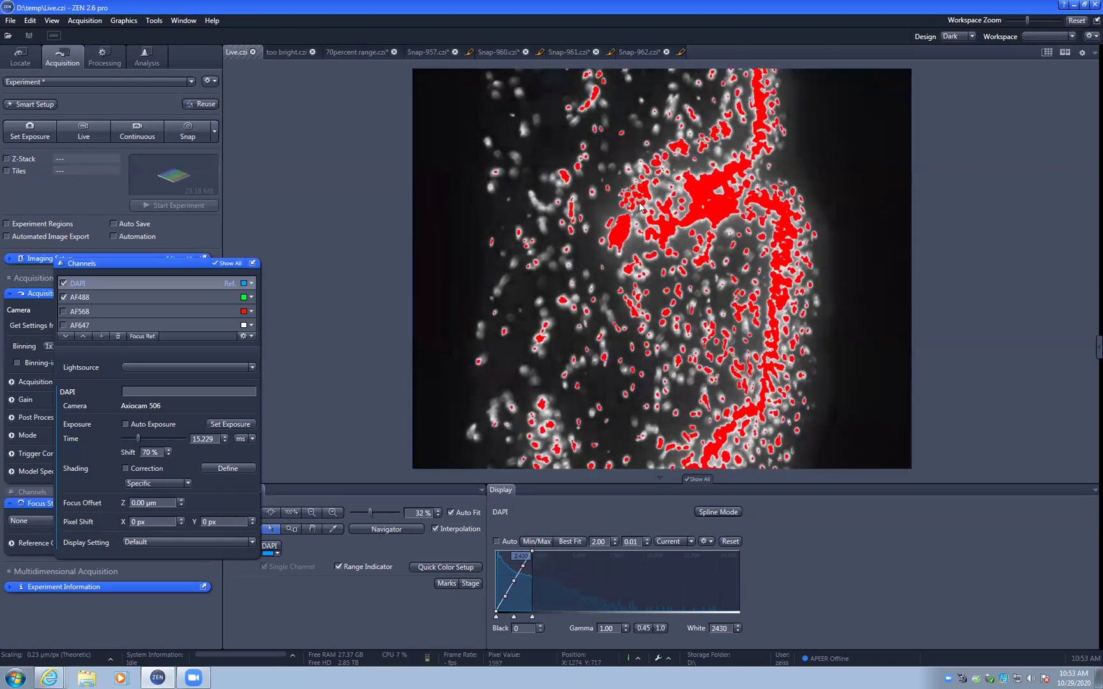
pyautogui.click(728, 542)
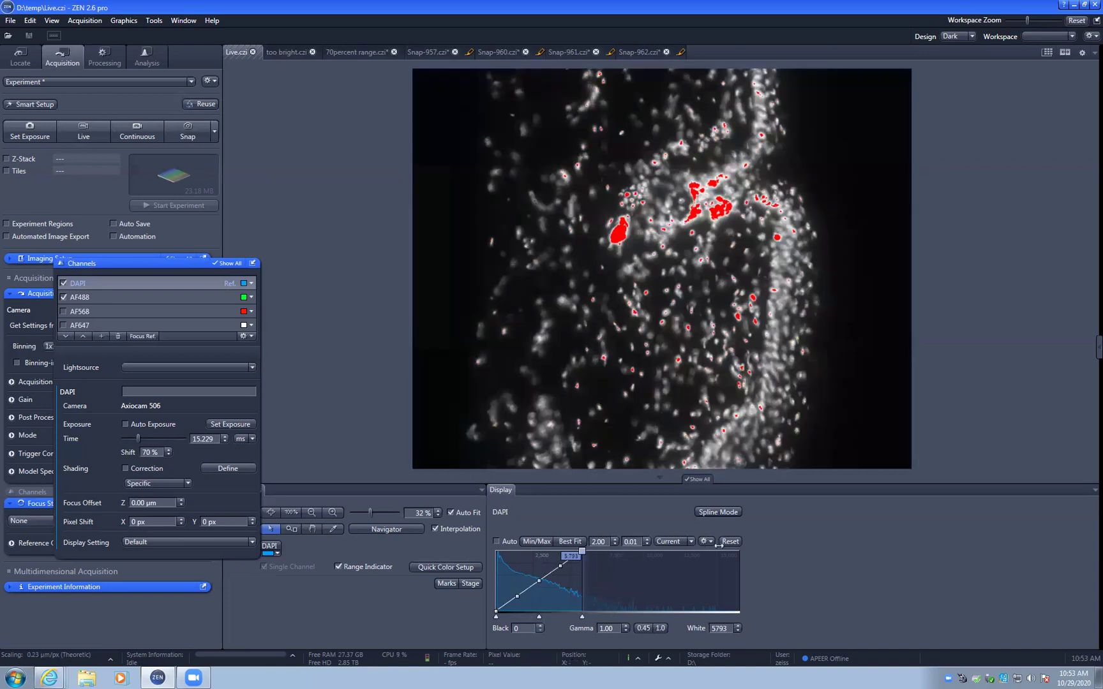
pyautogui.click(728, 542)
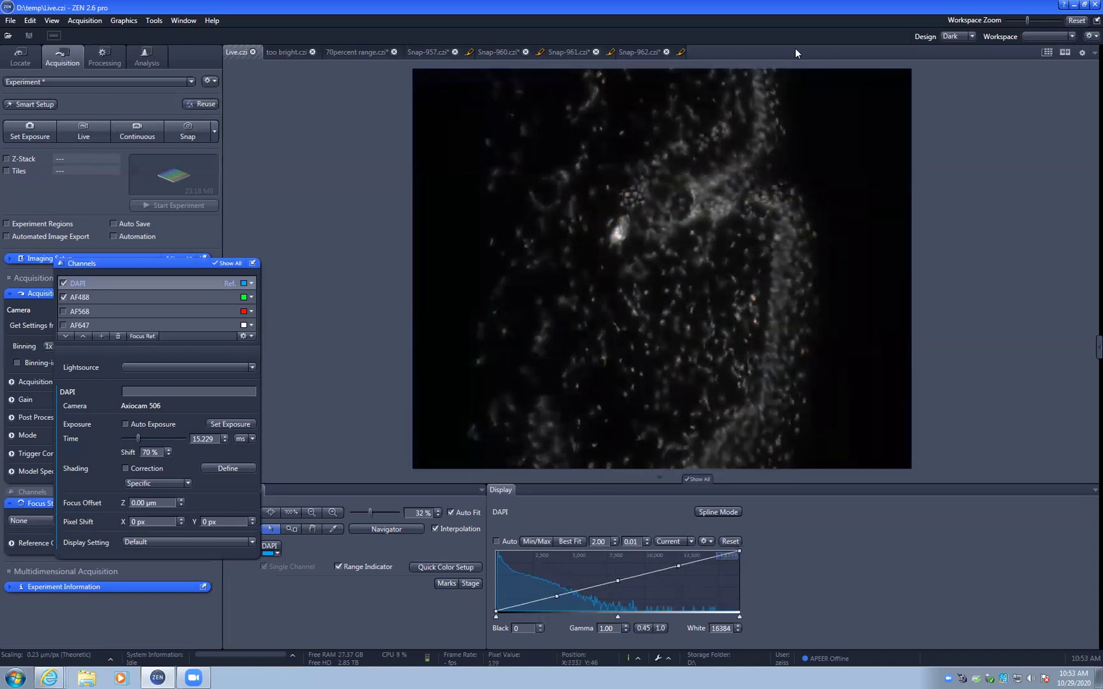
pyautogui.click(63, 311)
# Select AF568, adjust its exposure time, toggle live view and the range indicator, then restart live view
pyautogui.click(92, 311)
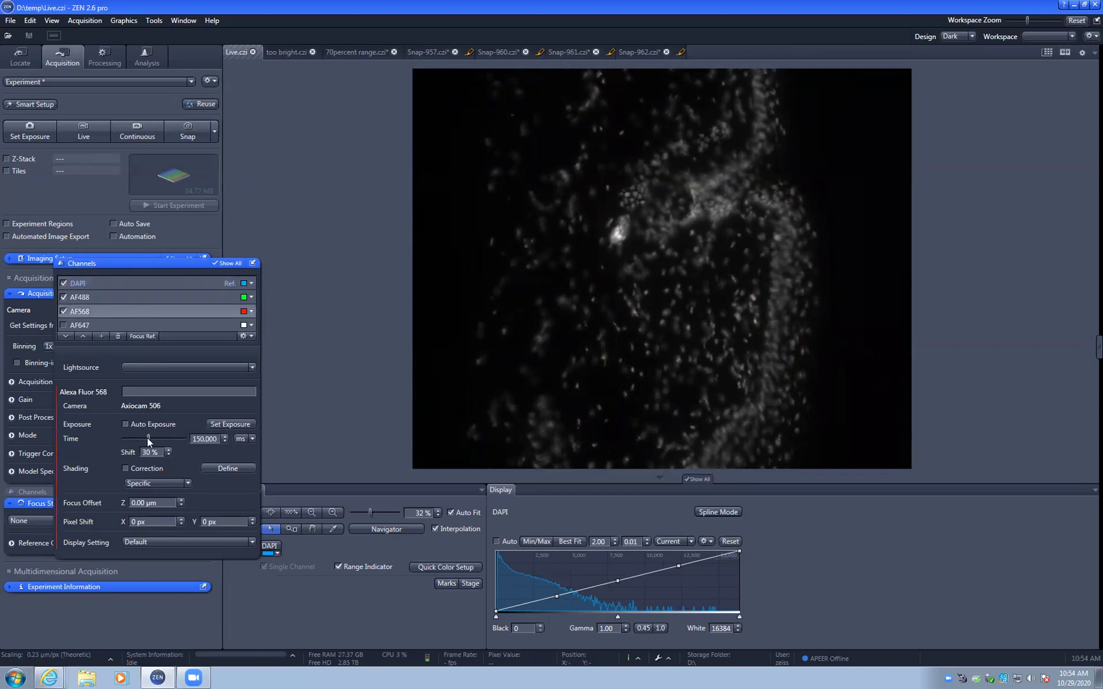
pyautogui.moveTo(148, 438); pyautogui.dragTo(154, 437)
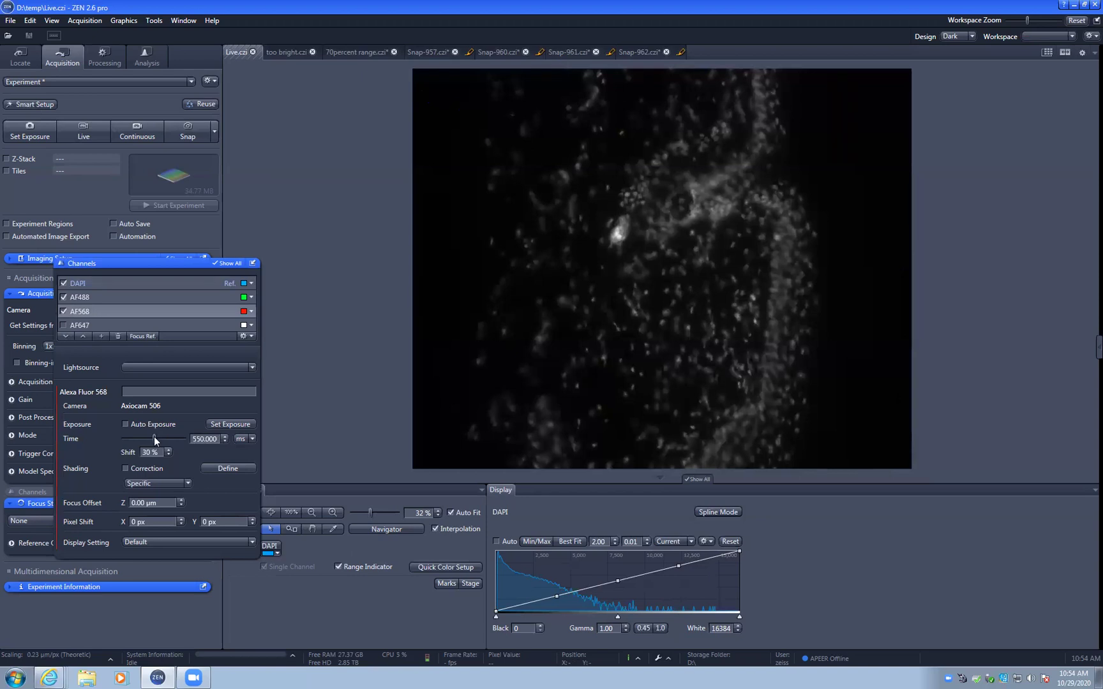
pyautogui.click(92, 136)
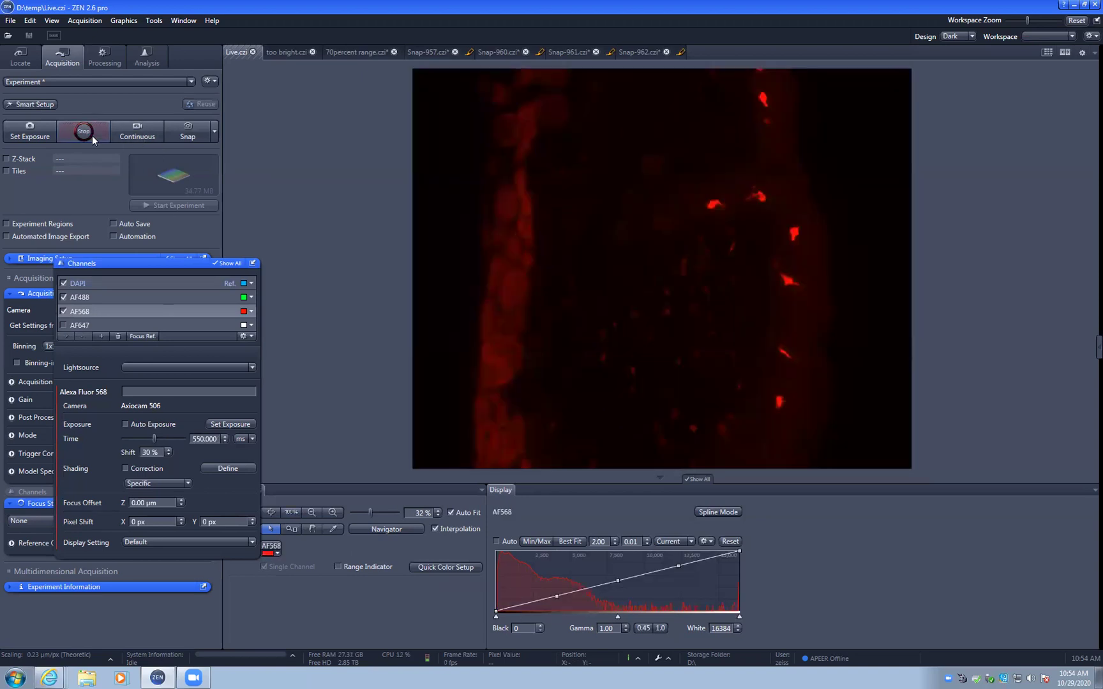
pyautogui.click(92, 136)
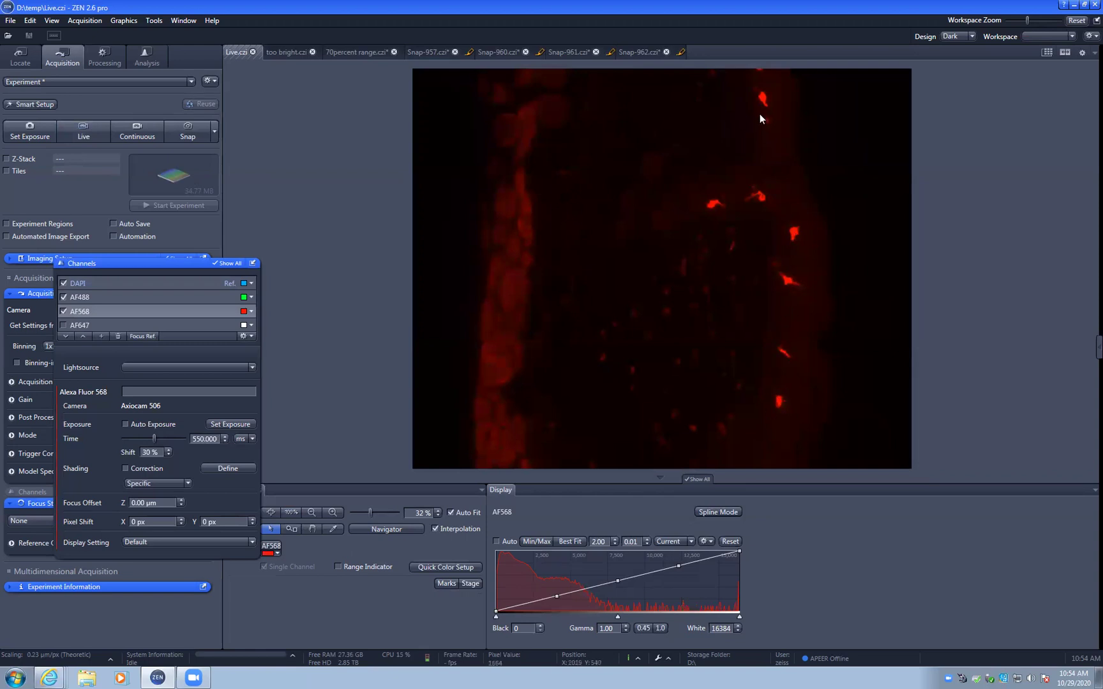
pyautogui.click(364, 566)
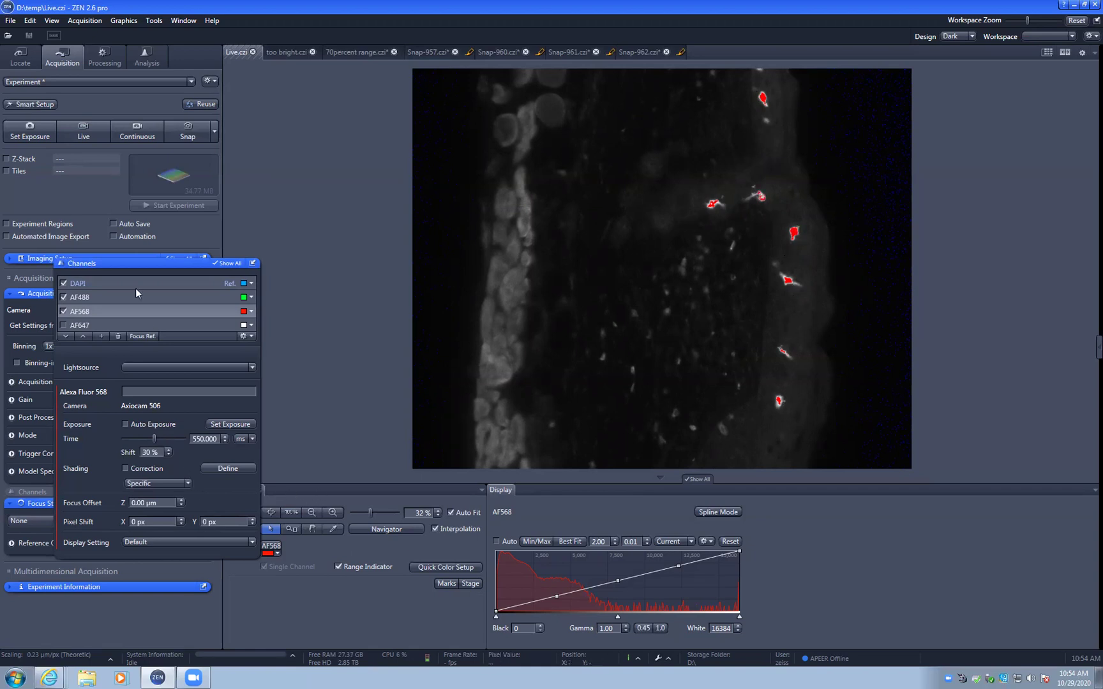
pyautogui.click(85, 133)
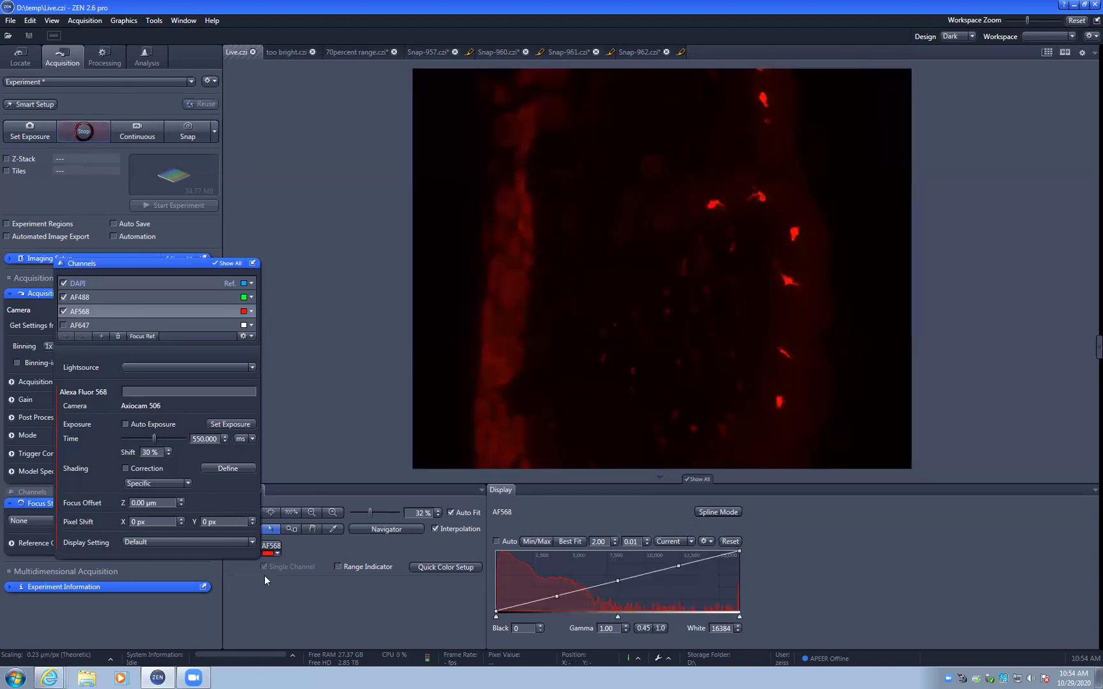
# Lower AF568 exposure, auto-calculate it at 50% shift (172.224 ms), and switch on and select AF647
pyautogui.click(350, 565)
pyautogui.moveTo(160, 436); pyautogui.dragTo(146, 437)
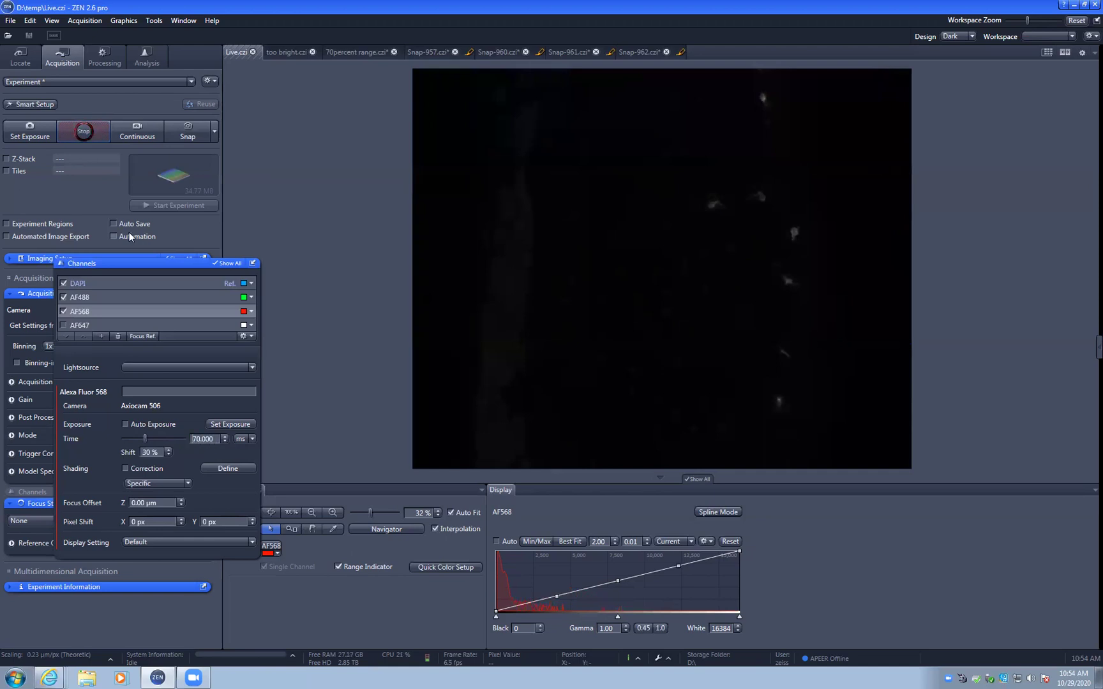
pyautogui.click(138, 422)
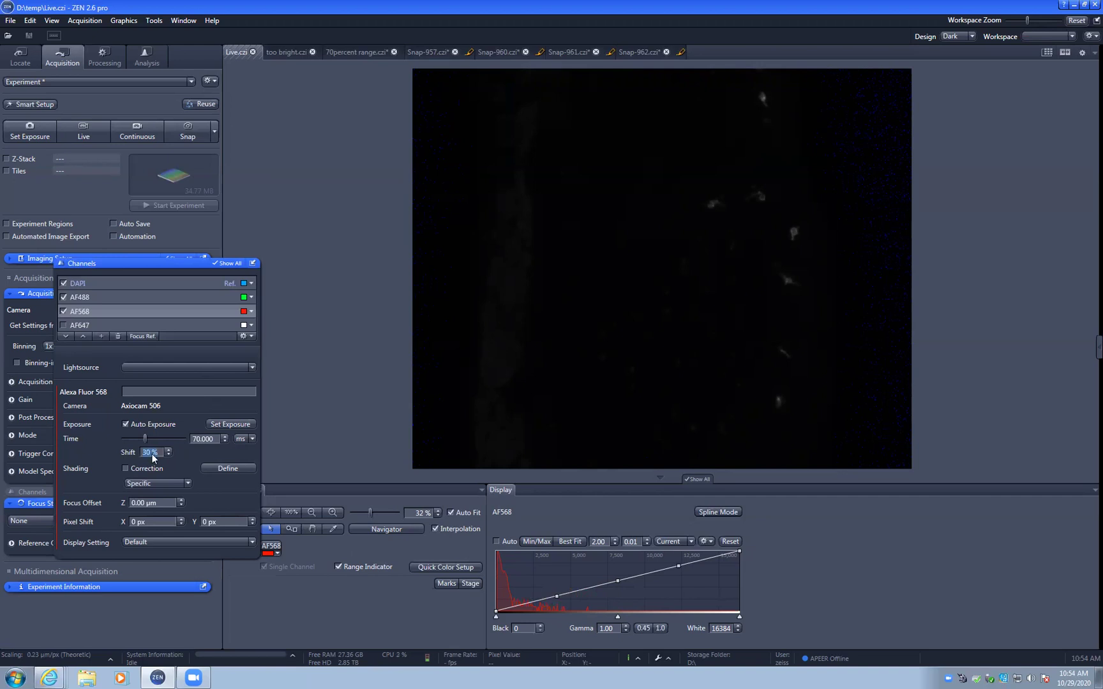
pyautogui.write('50')
pyautogui.press('Return')
pyautogui.click(241, 422)
pyautogui.click(64, 325)
pyautogui.click(81, 325)
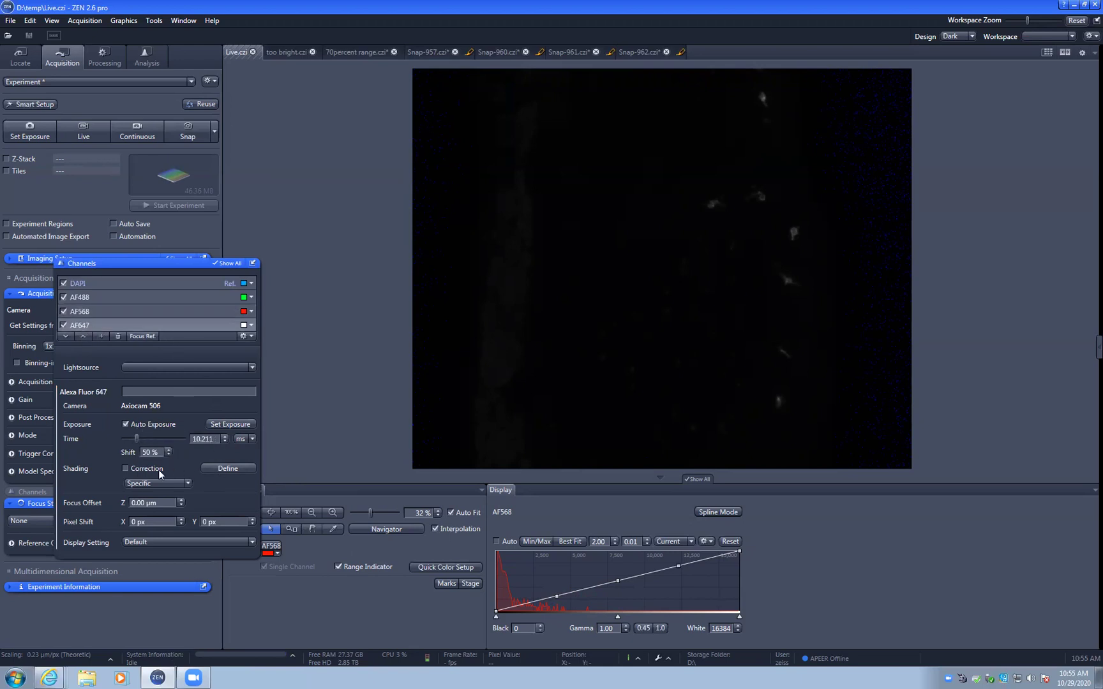
# Auto-calculate the AF647 exposure (10.211 ms) and snap all four channels as Snap-963.czi
pyautogui.click(240, 423)
pyautogui.click(192, 132)
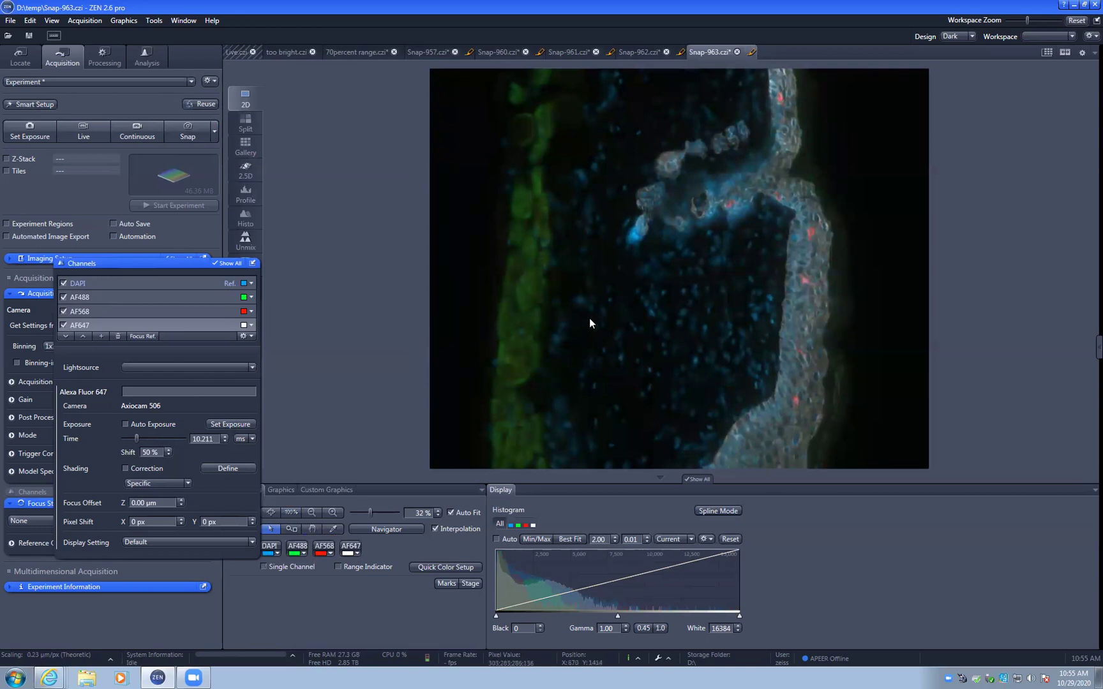
# Show Snap-963.czi in split view and brighten AF488 with a curve point and black level 116
pyautogui.click(254, 122)
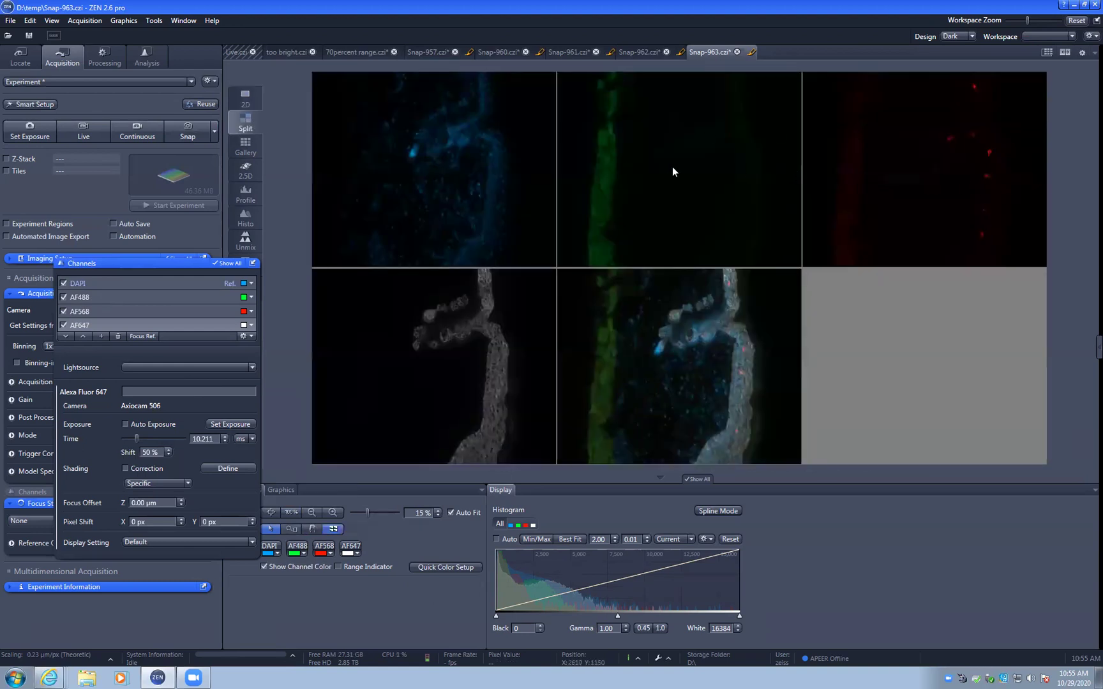
pyautogui.click(517, 526)
pyautogui.click(556, 594)
pyautogui.moveTo(557, 594); pyautogui.dragTo(556, 577)
pyautogui.click(496, 615)
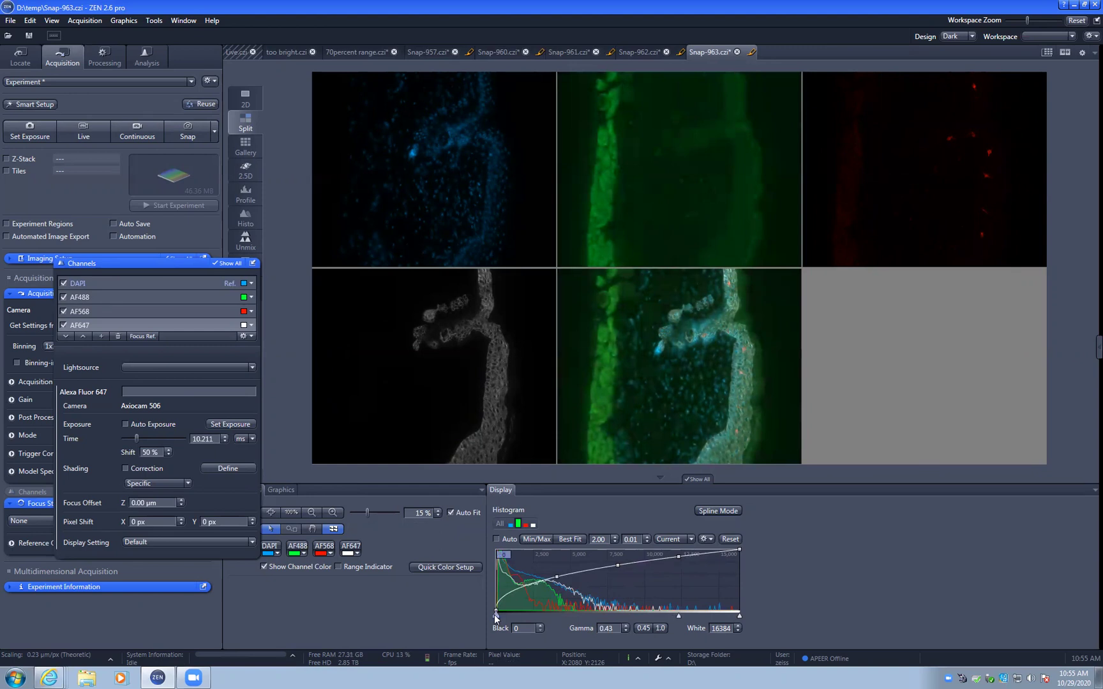
pyautogui.moveTo(495, 615); pyautogui.dragTo(497, 616)
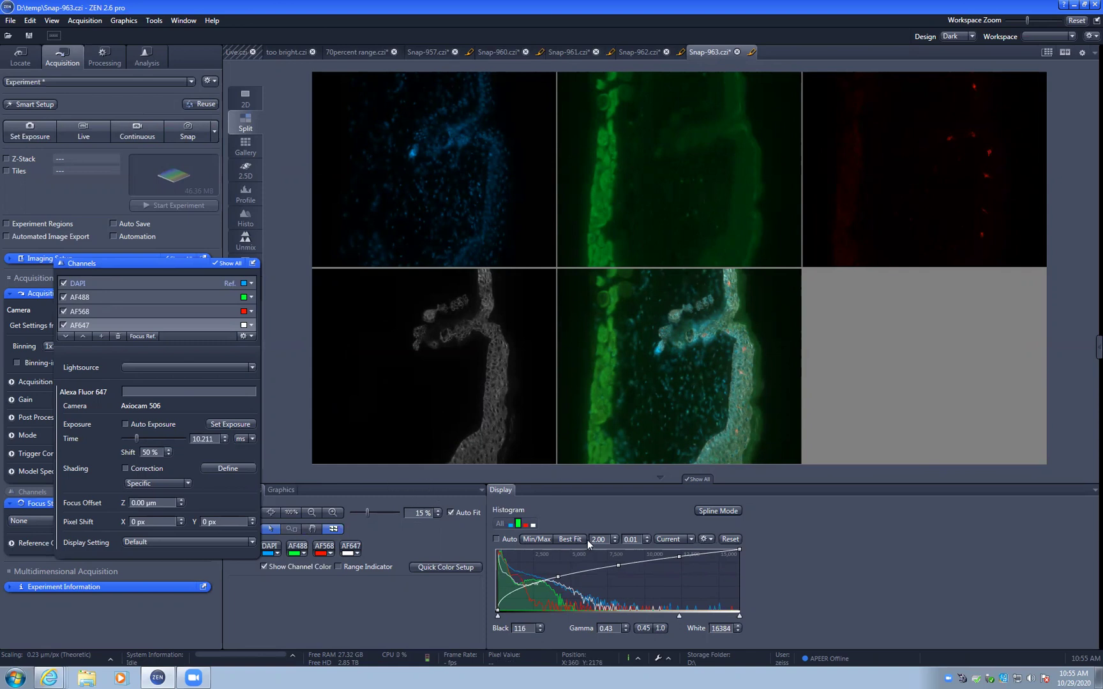
# Reset the AF488 display, then drag the white level down and back up to 16384
pyautogui.click(733, 540)
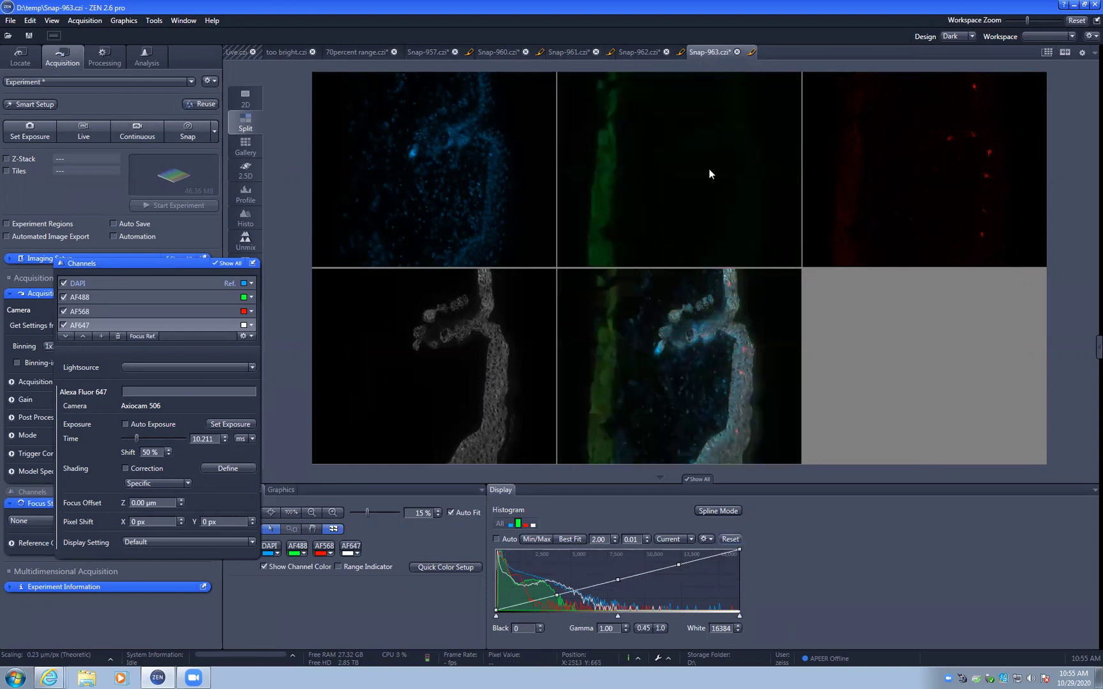
pyautogui.moveTo(739, 549); pyautogui.dragTo(537, 550)
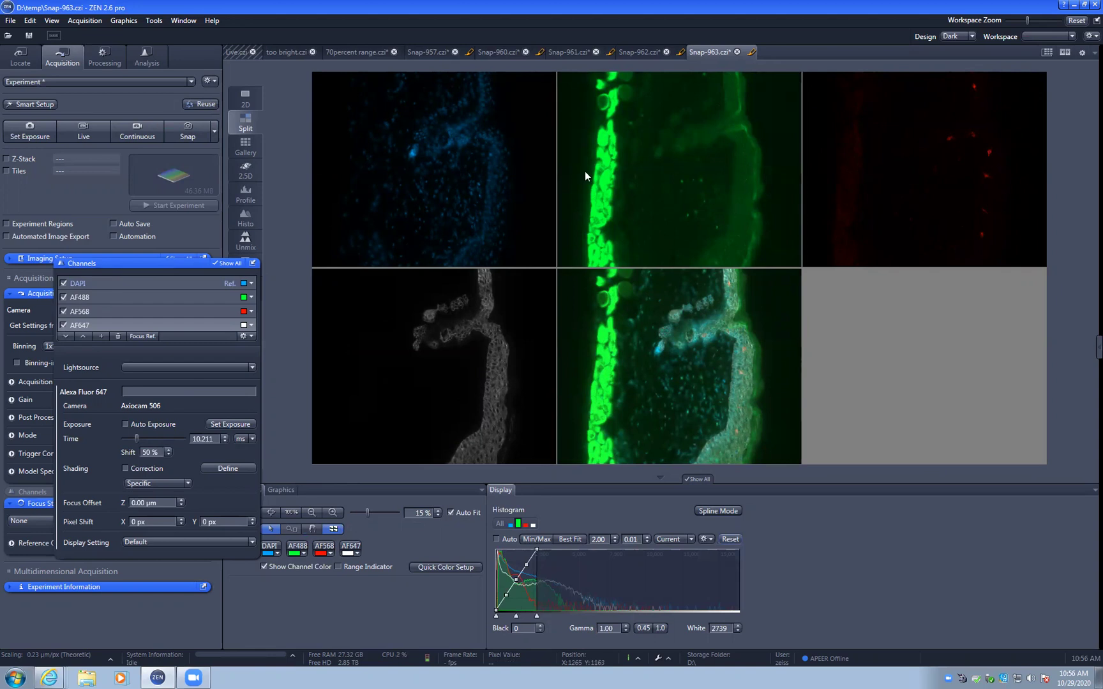
pyautogui.moveTo(538, 550); pyautogui.dragTo(739, 550)
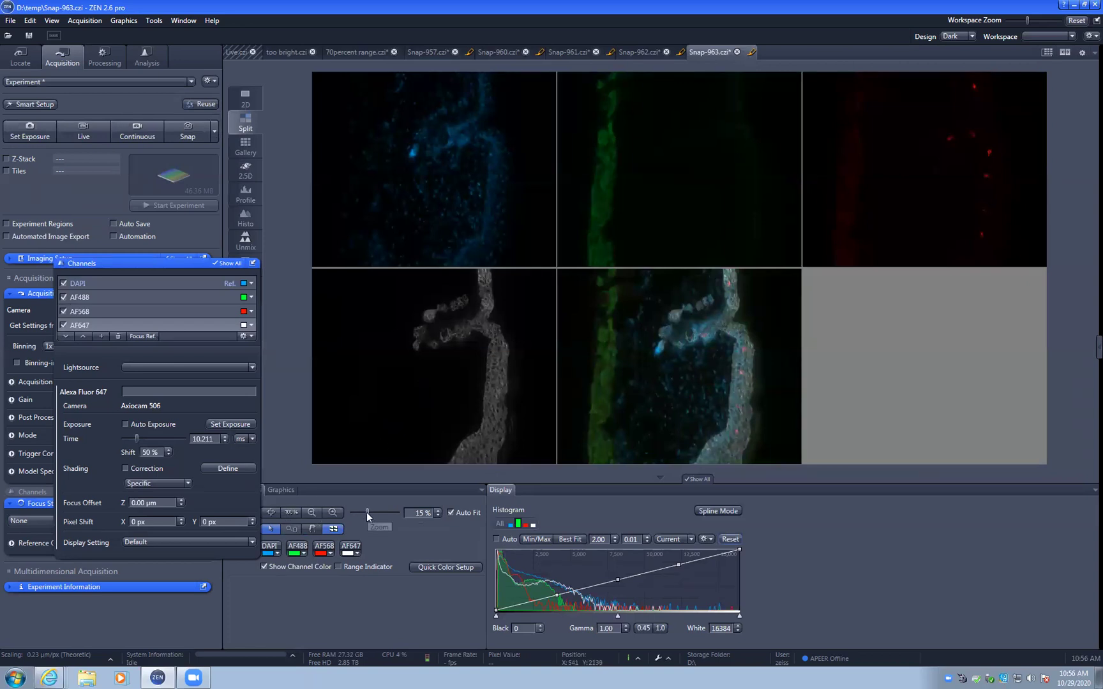
# Fit the split panes to the window and bend the AF647 display curve to gamma 0.43
pyautogui.moveTo(367, 513); pyautogui.dragTo(361, 513)
pyautogui.click(270, 513)
pyautogui.click(533, 524)
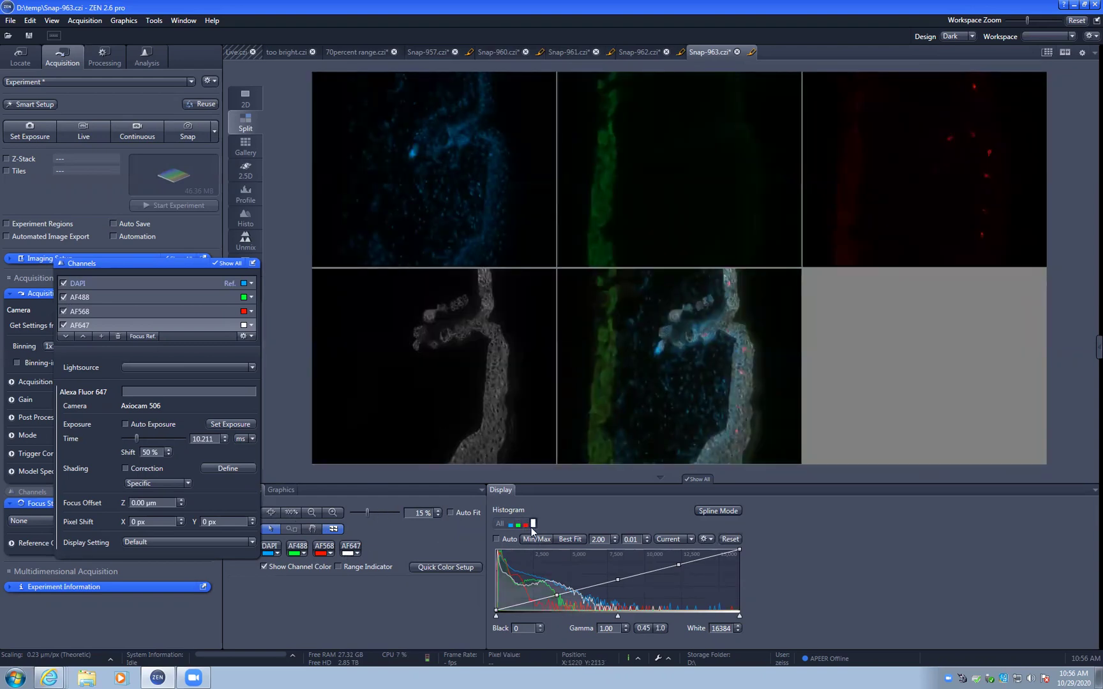
pyautogui.moveTo(557, 594); pyautogui.dragTo(556, 577)
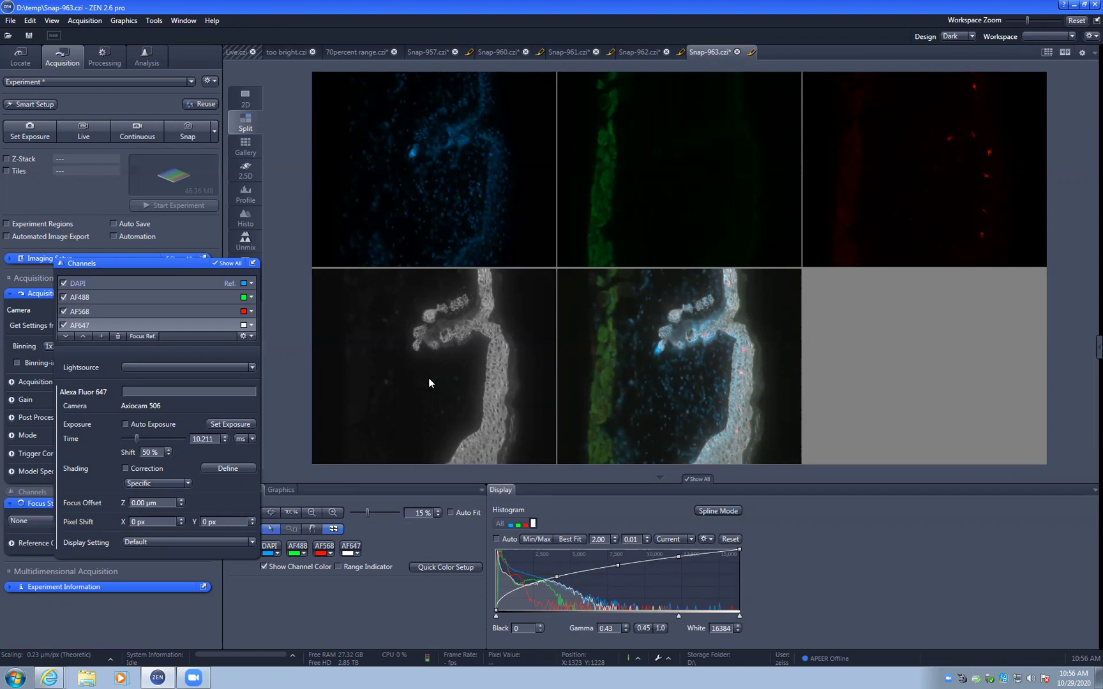
# Save the image as the CZI file '20201028 skin sample.czi'
pyautogui.click(10, 20)
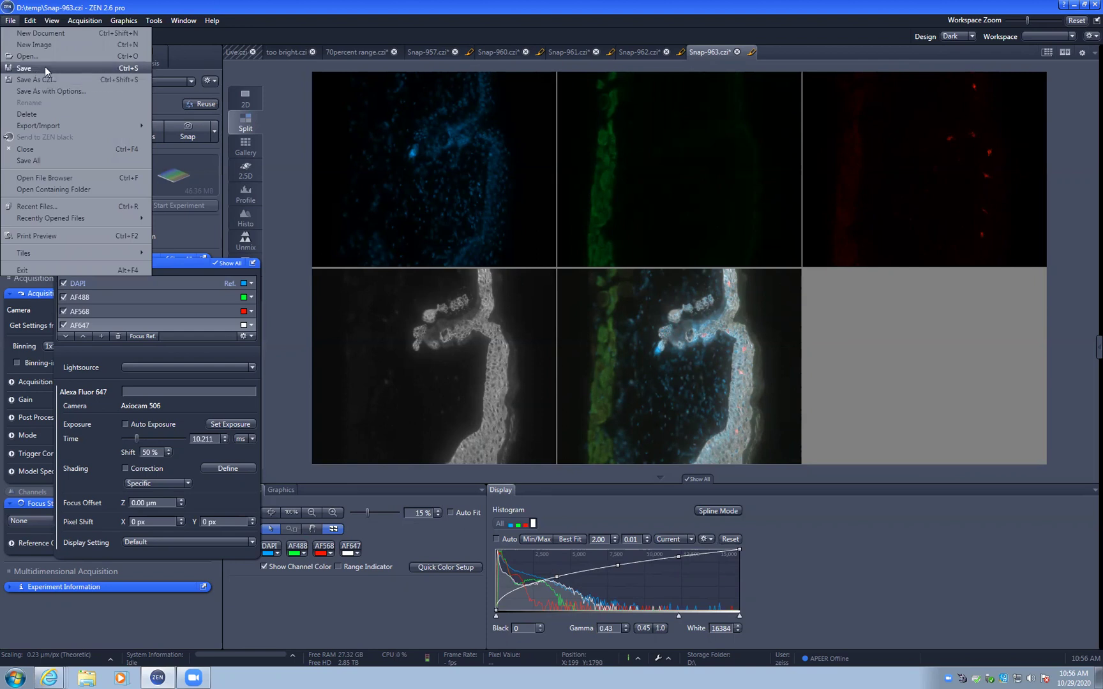
pyautogui.click(44, 67)
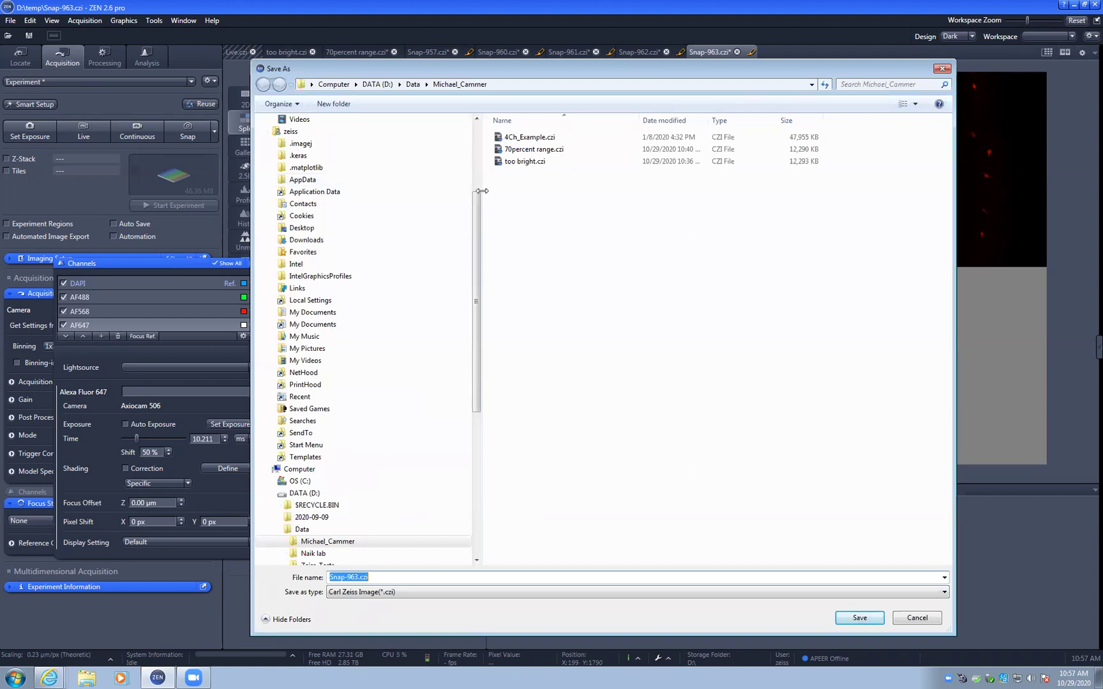
pyautogui.write('20201028 skin sample')
pyautogui.press('Return')
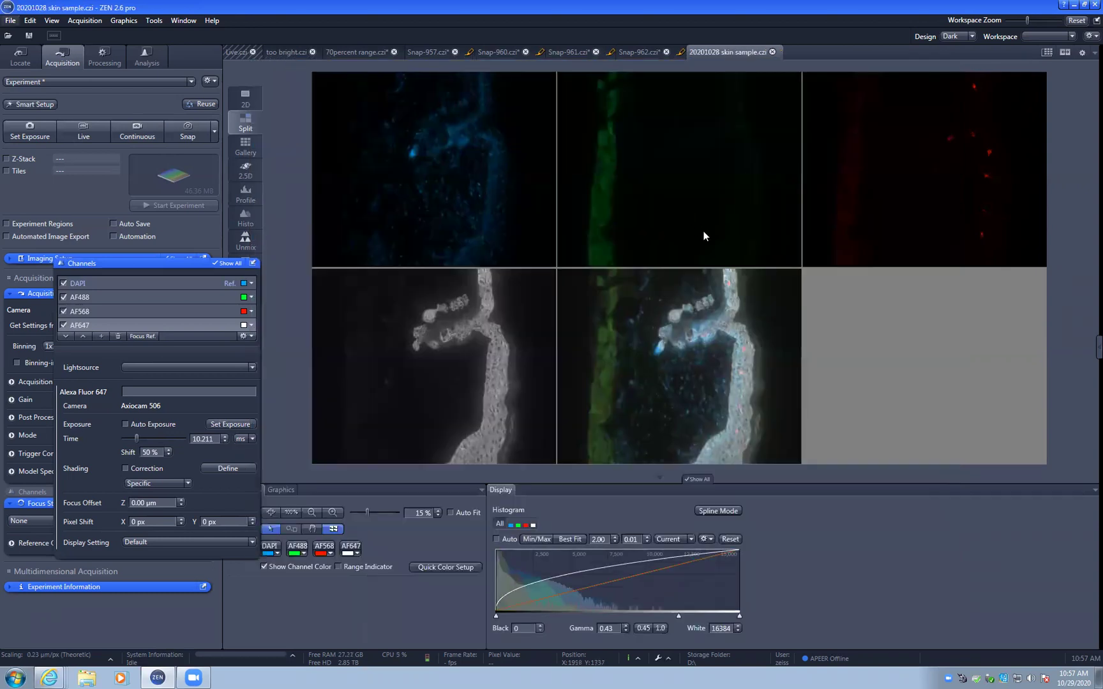